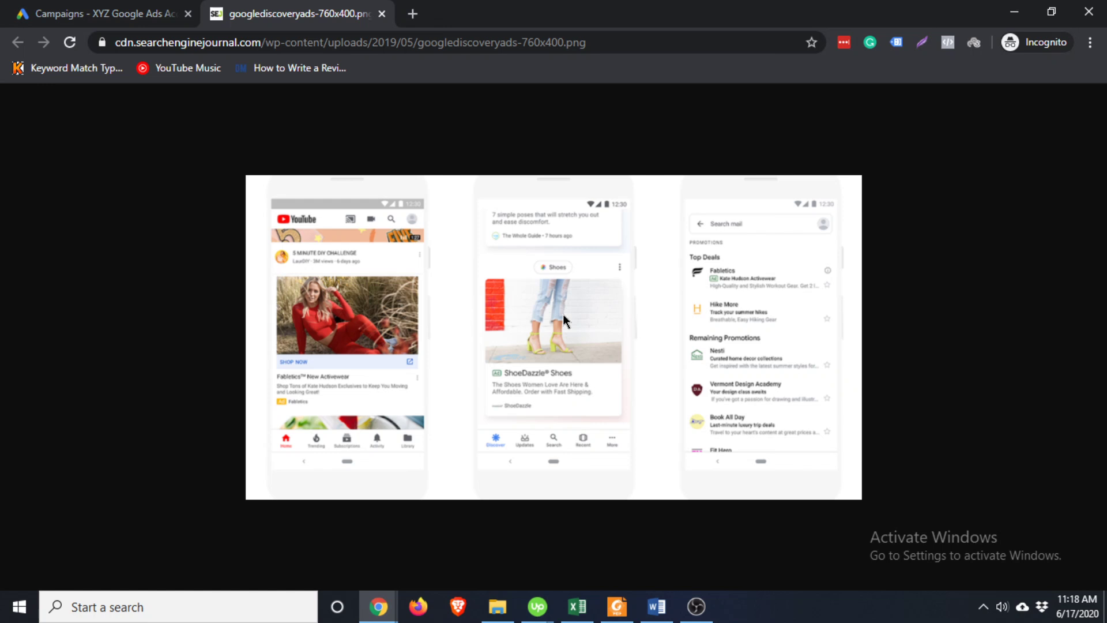
Start a new Google Ads campaign with the Leads goal and the Discovery campaign type.
click(128, 9)
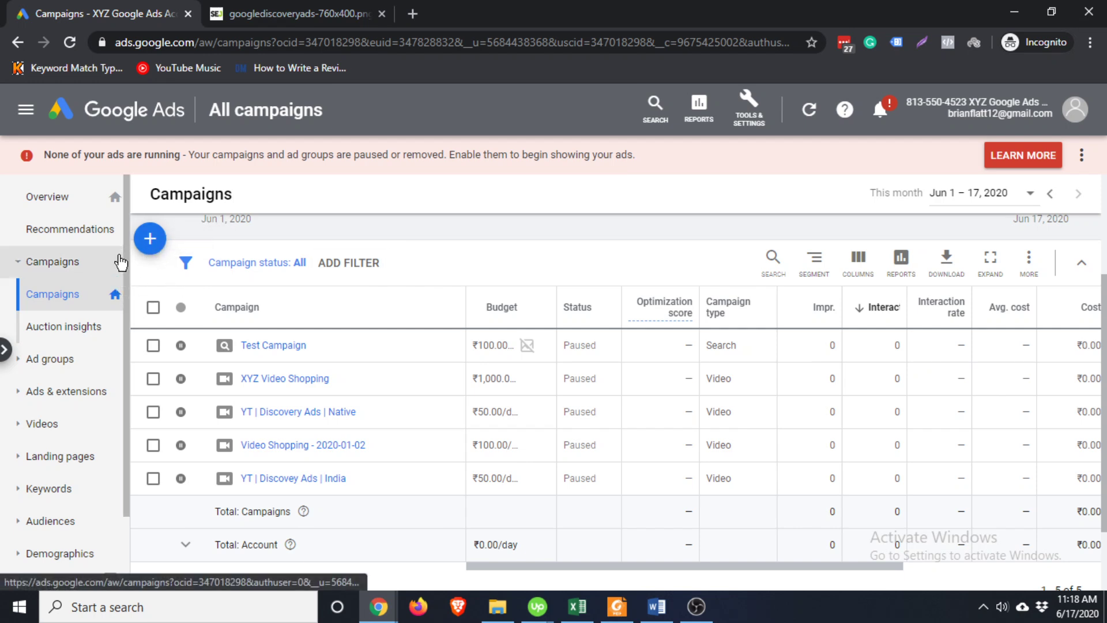
click(150, 238)
click(219, 300)
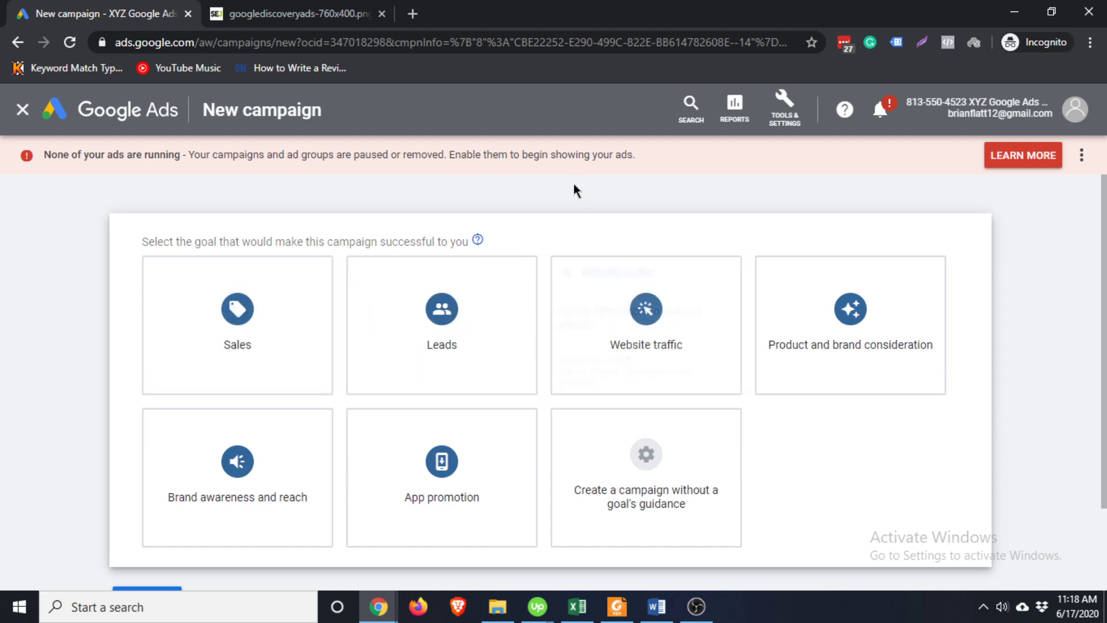
click(476, 325)
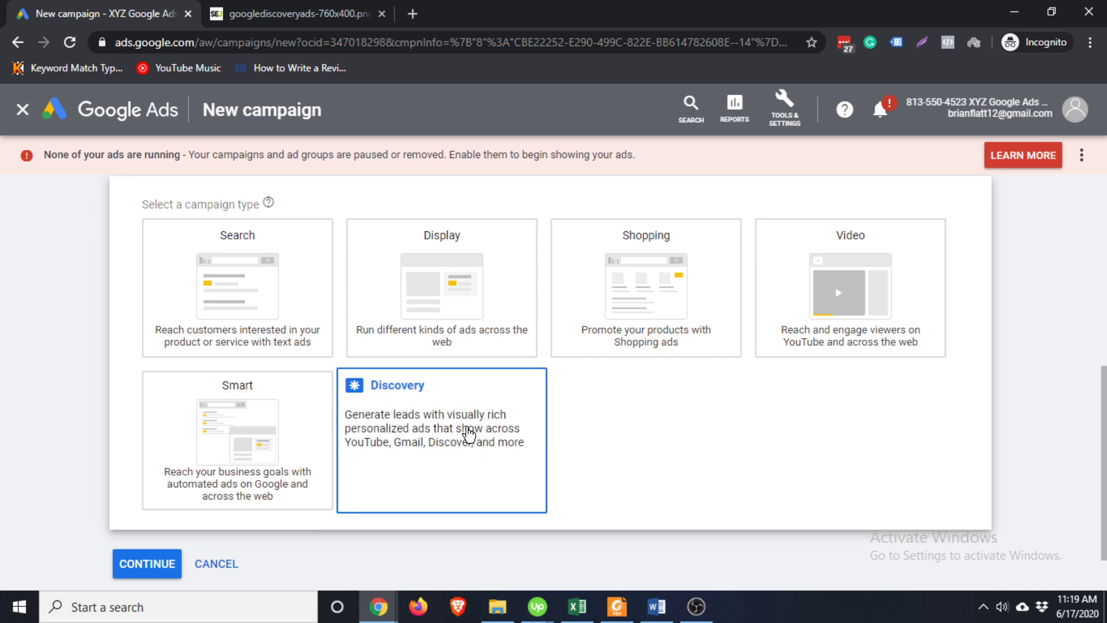
click(468, 437)
click(148, 511)
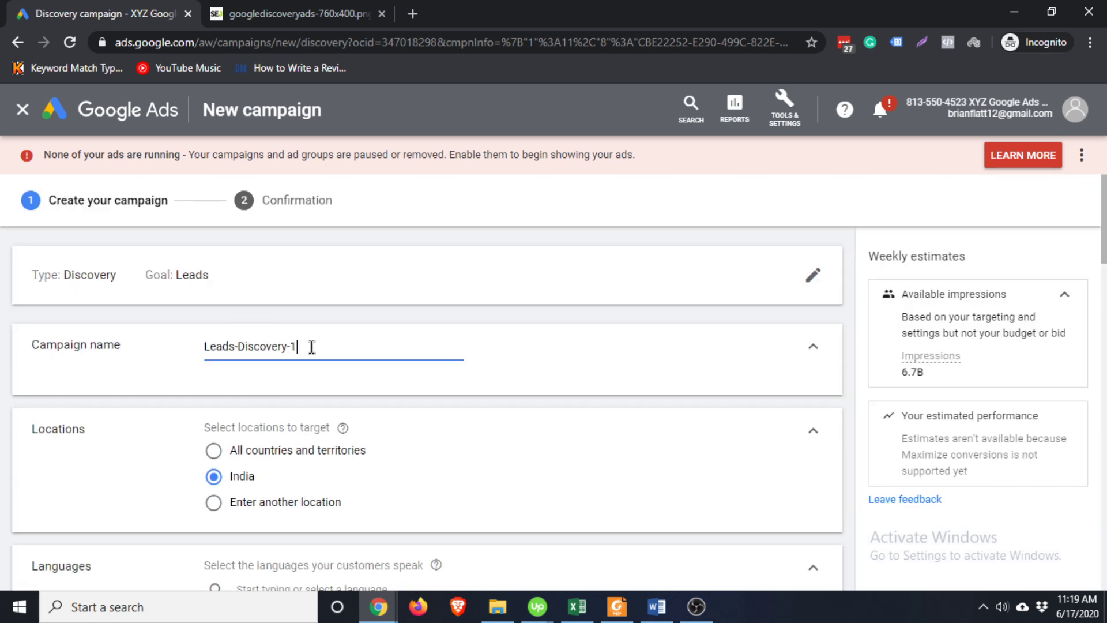
Review the new campaign's name, location, language, bidding and budget settings, including the choices for the bidding focus.
scroll(424, 336, down, 3)
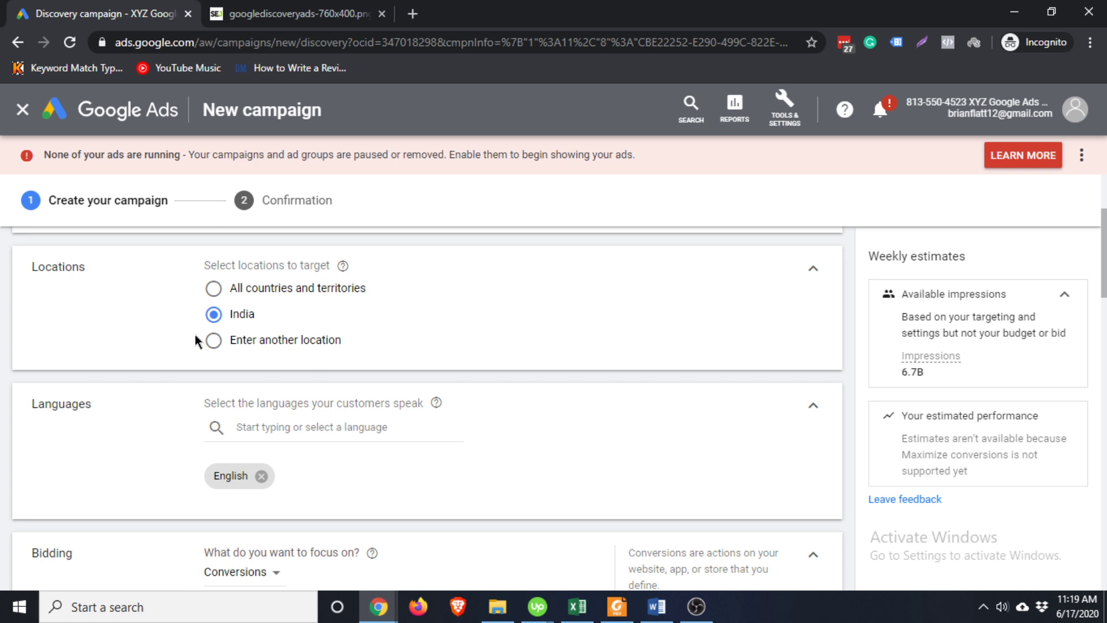
scroll(378, 321, down, 2)
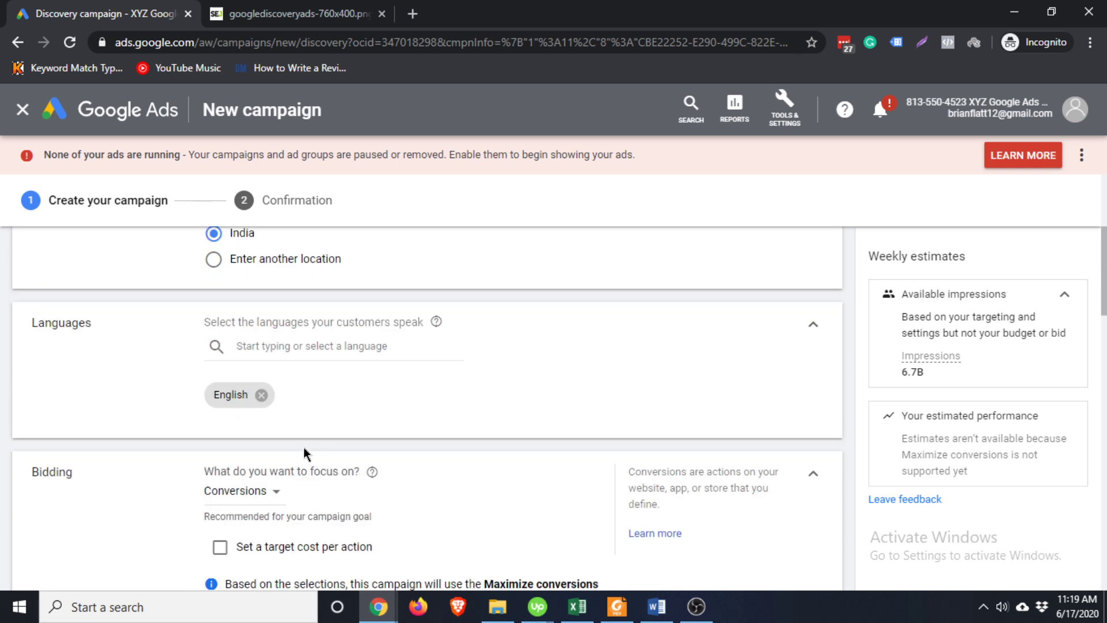
scroll(396, 410, down, 3)
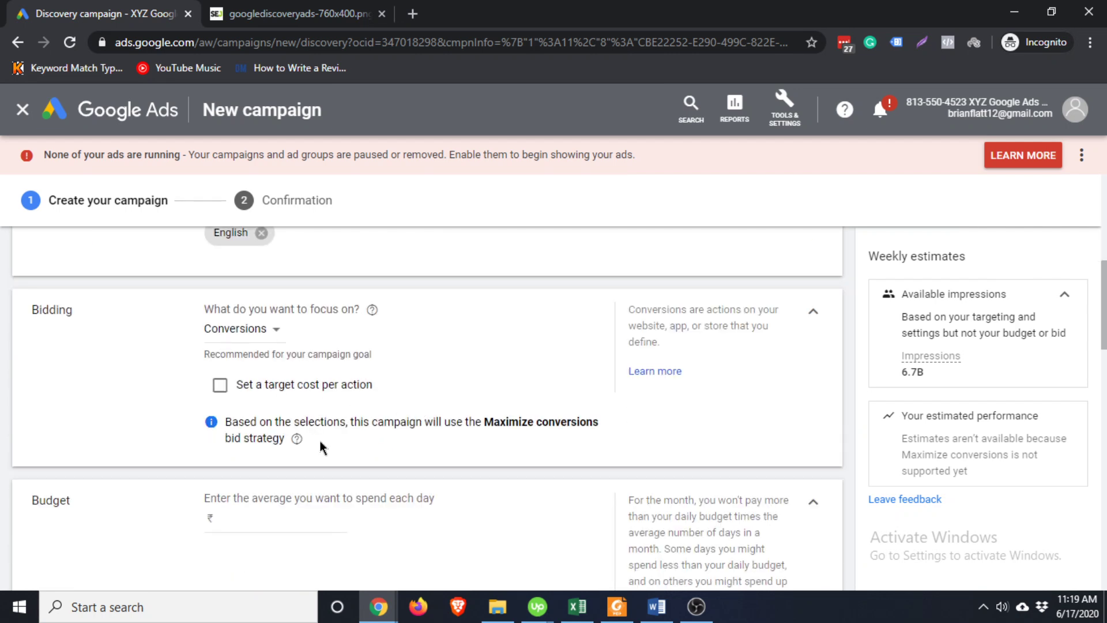
scroll(294, 384, up, 10)
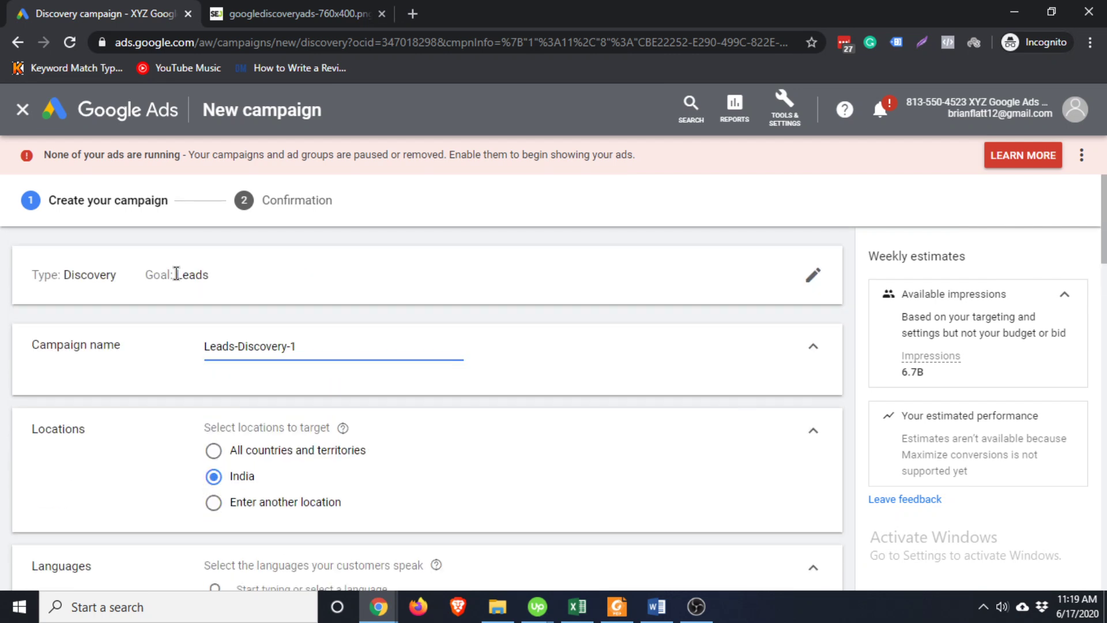
scroll(503, 293, down, 10)
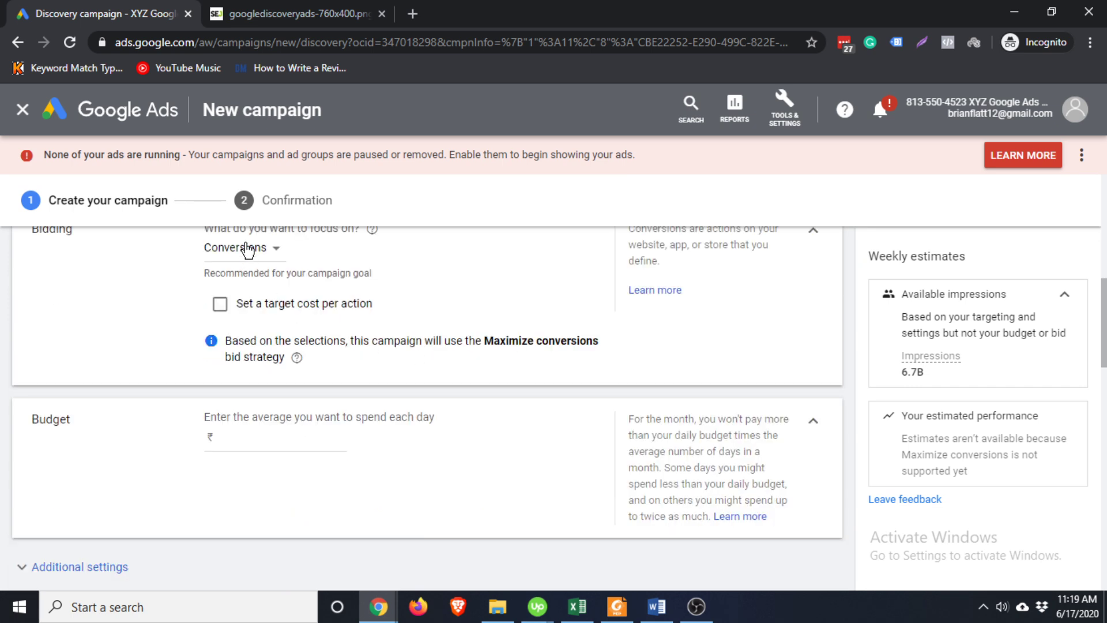
click(249, 254)
scroll(508, 277, up, 2)
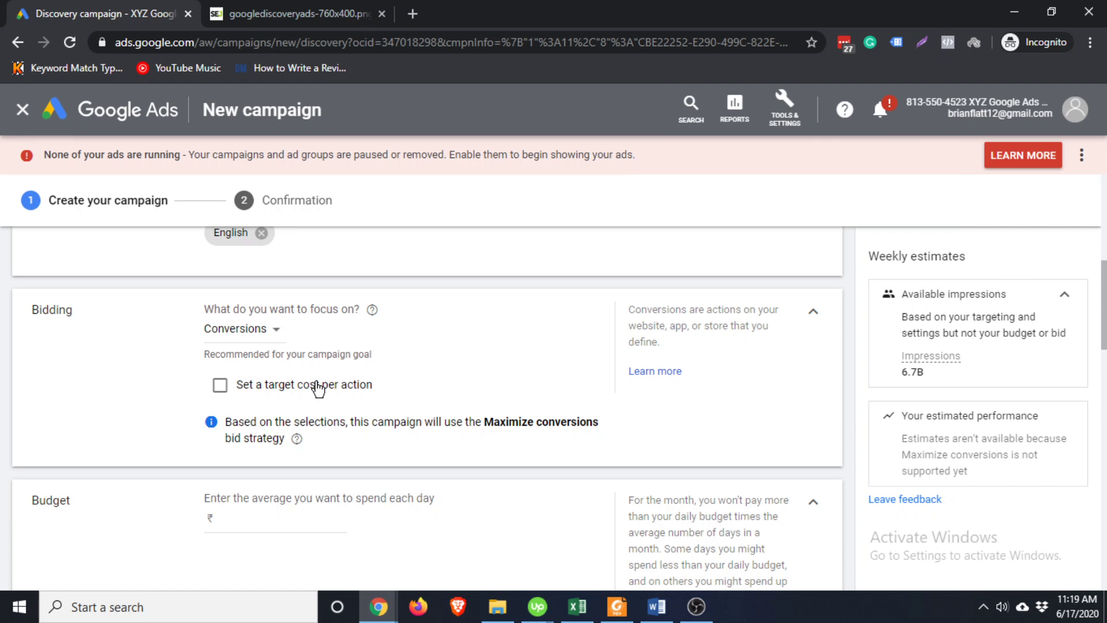
scroll(433, 341, up, 5)
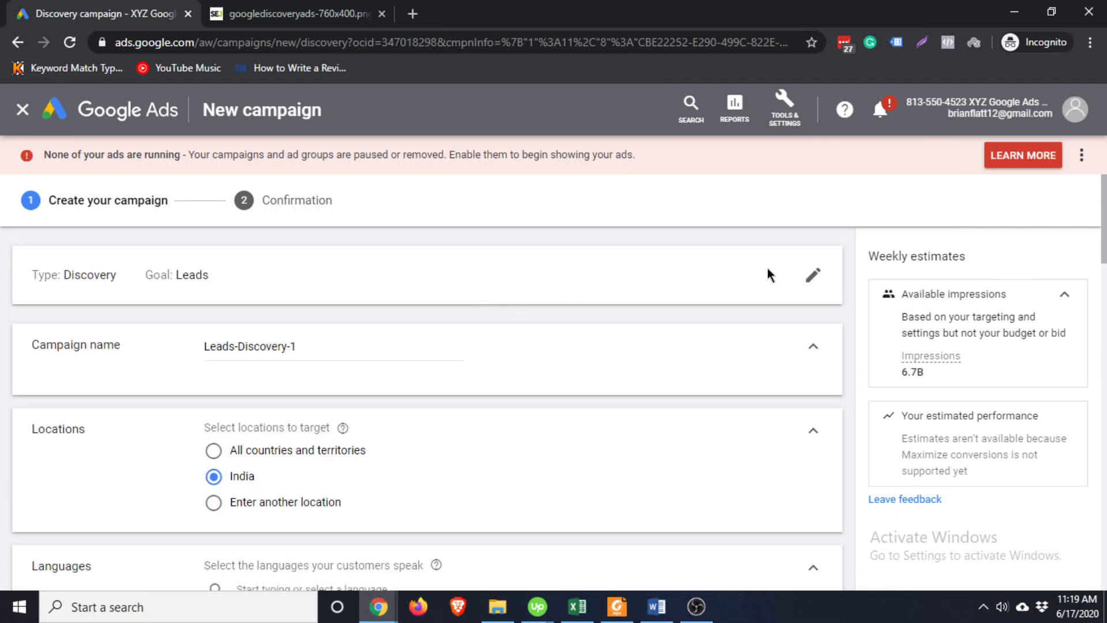
Try to edit the campaign type and goal, choose to stay in the unsaved campaign, and recheck the bidding settings.
click(812, 275)
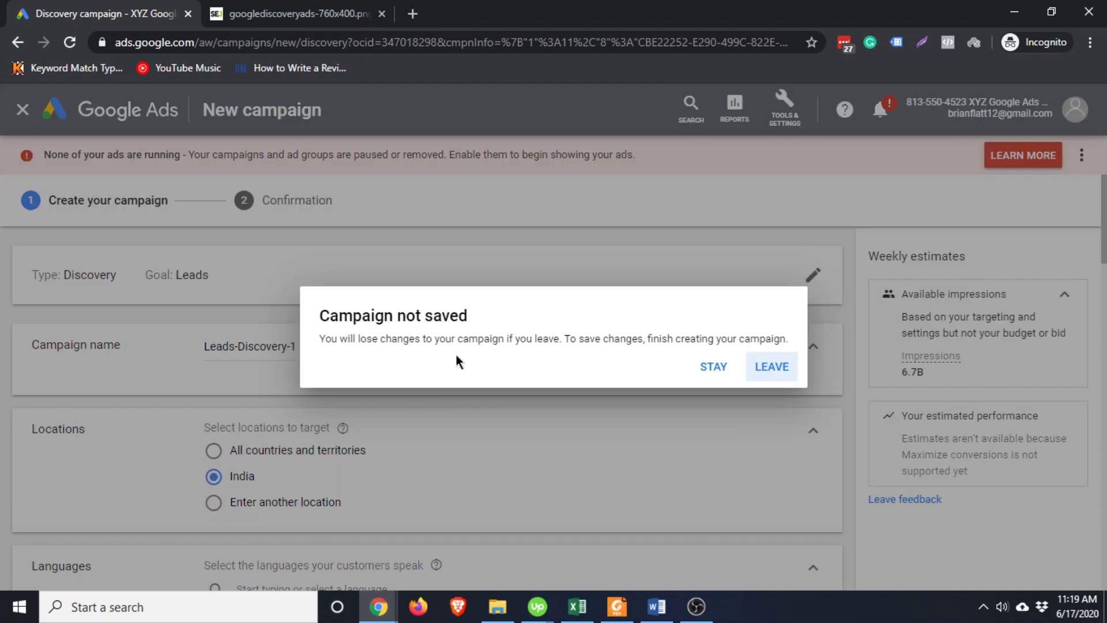
click(723, 375)
scroll(483, 297, down, 6)
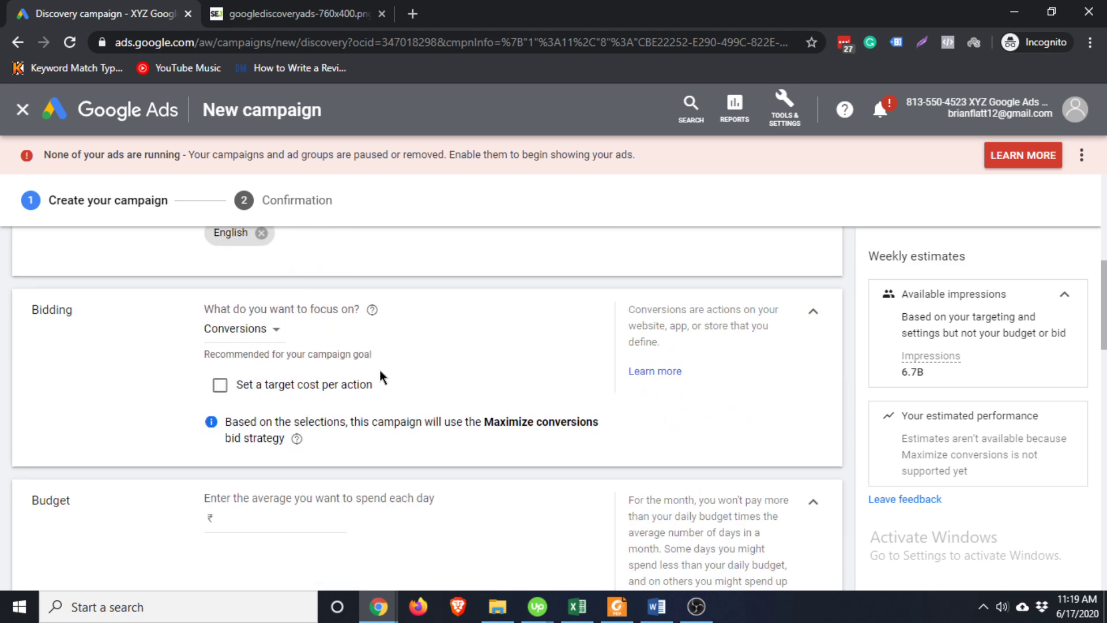
scroll(381, 375, up, 6)
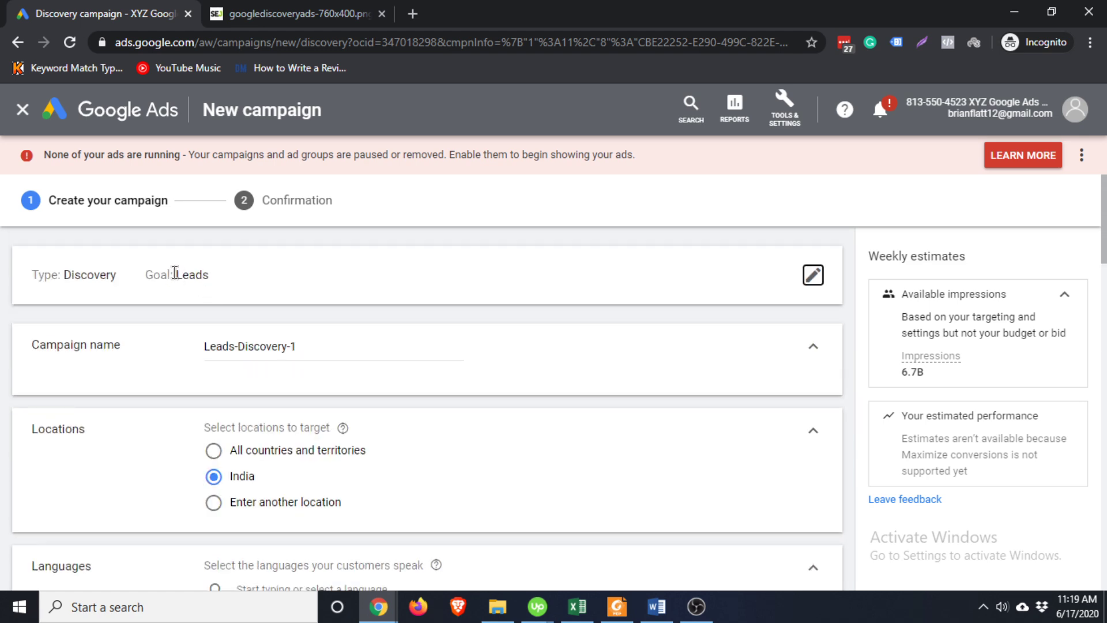
scroll(489, 306, down, 10)
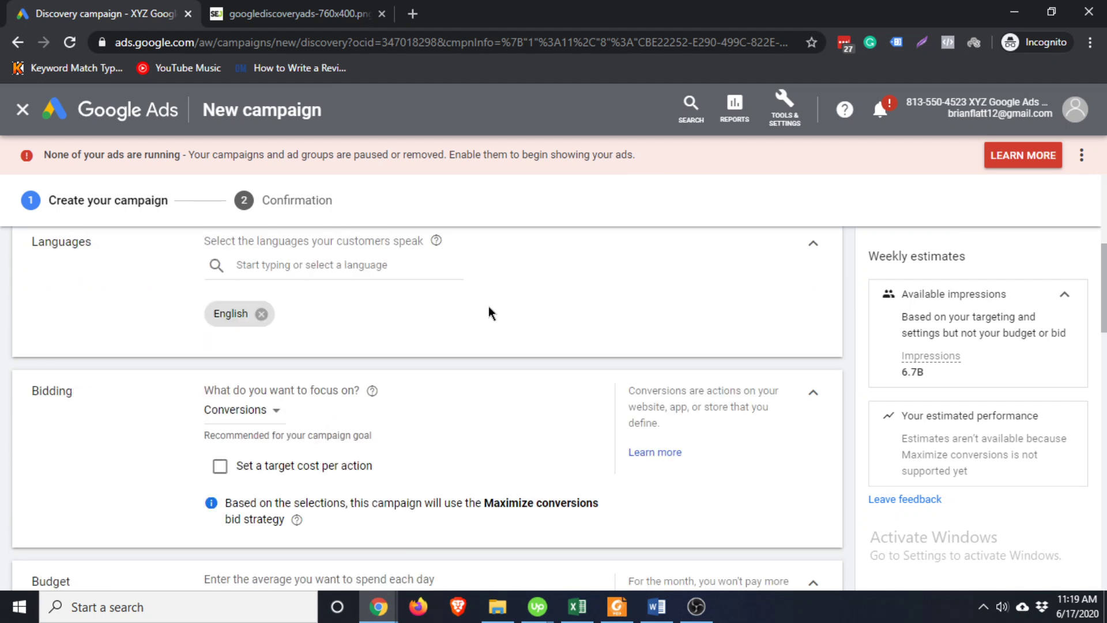
scroll(200, 307, up, 3)
scroll(302, 336, up, 1)
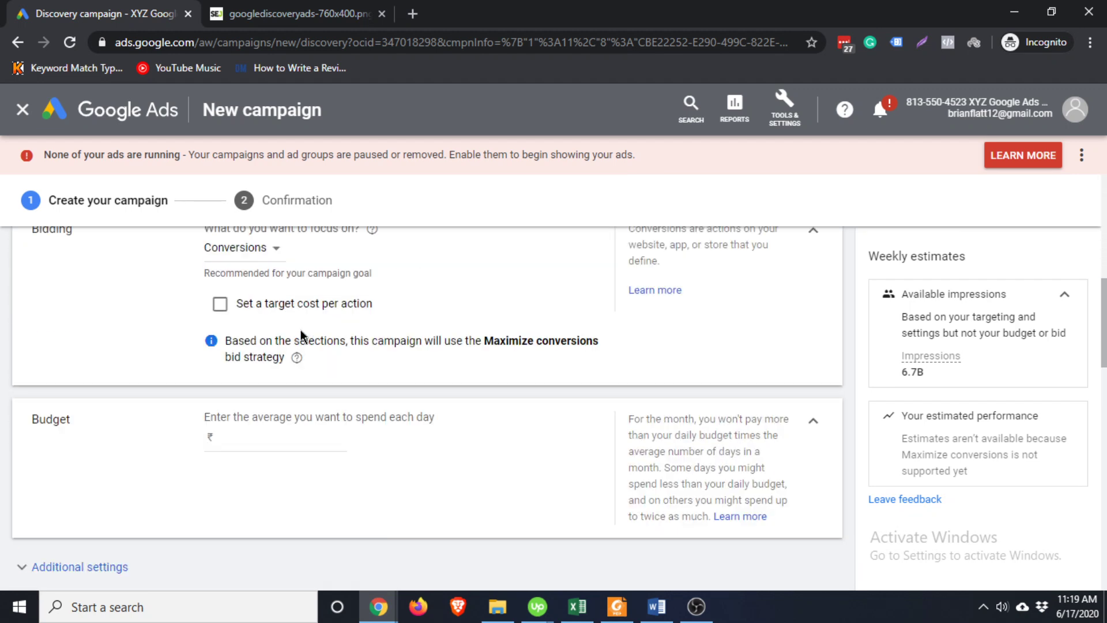
scroll(292, 383, down, 1)
scroll(265, 336, down, 3)
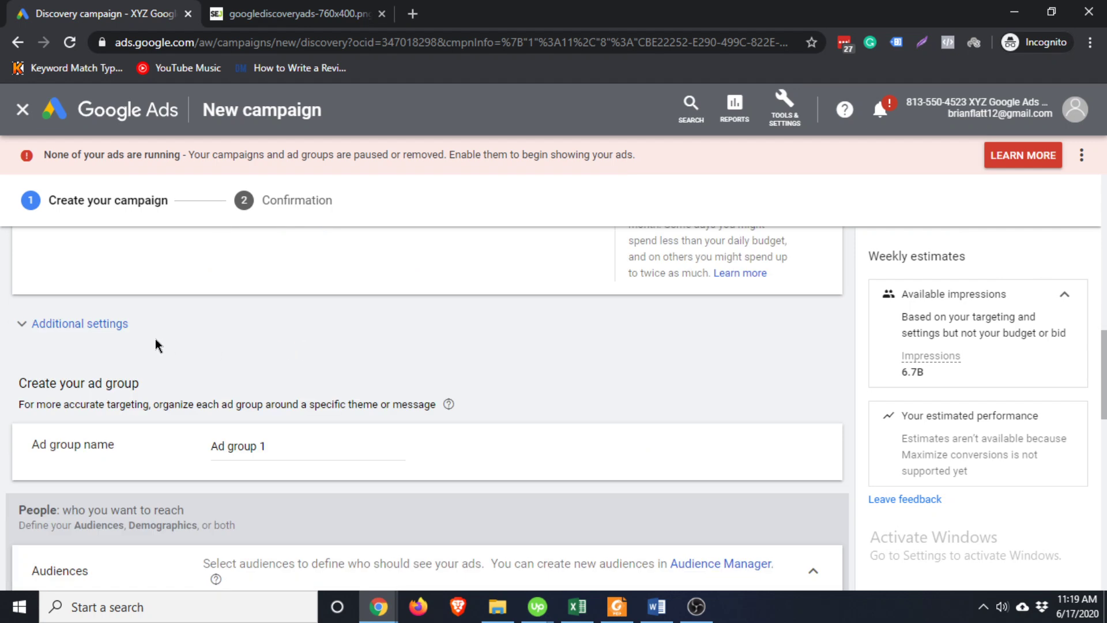
Expand the additional campaign settings and examine the content exclusions.
click(129, 324)
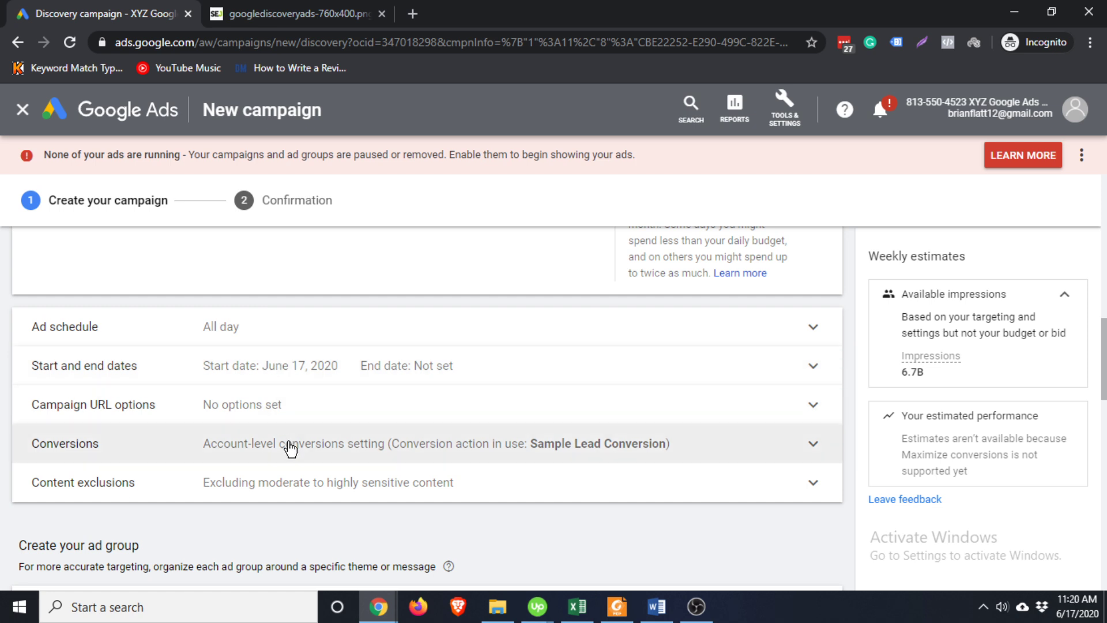
click(281, 484)
scroll(466, 458, down, 2)
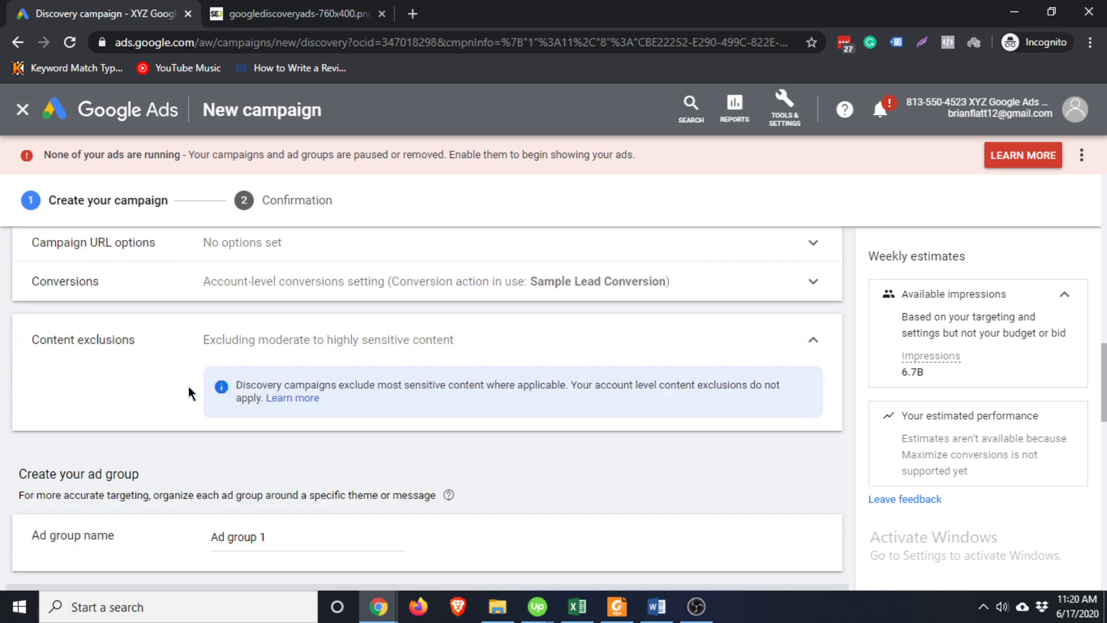
Target the recently selected in-market audience Sales & Marketing Jobs for the ad group.
scroll(600, 372, down, 3)
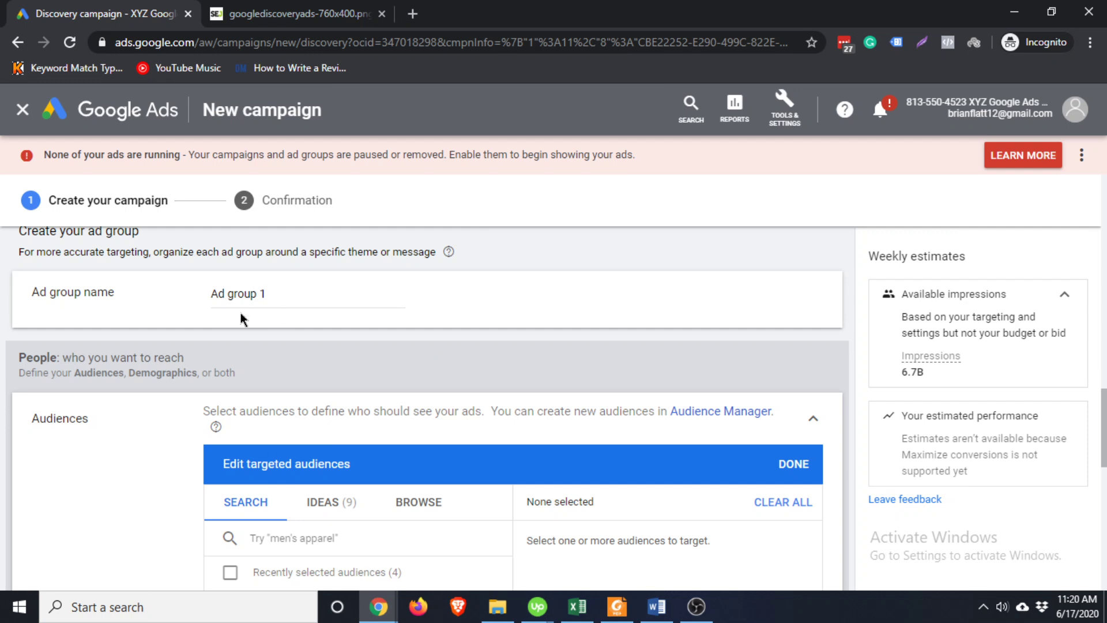
scroll(242, 320, down, 3)
scroll(491, 306, down, 1)
scroll(507, 294, up, 1)
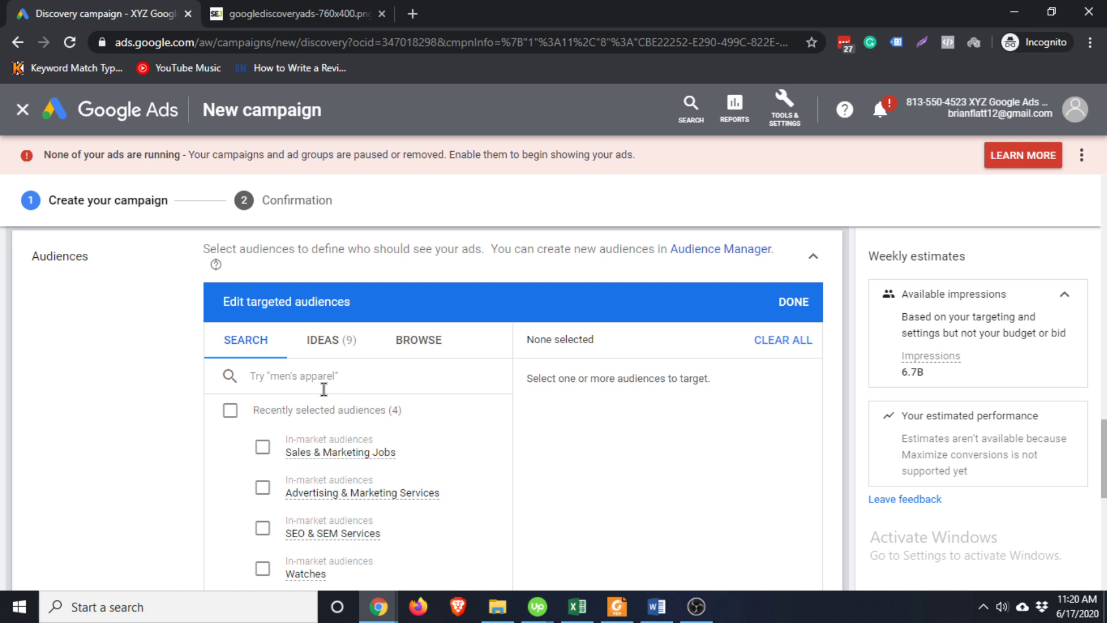
click(292, 375)
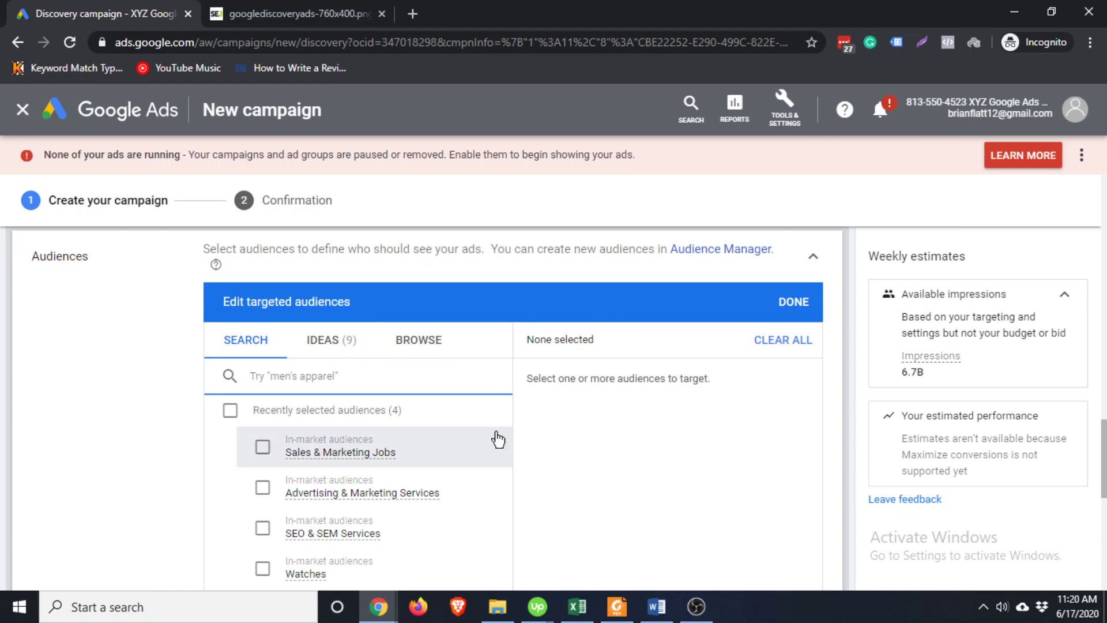
scroll(643, 364, down, 1)
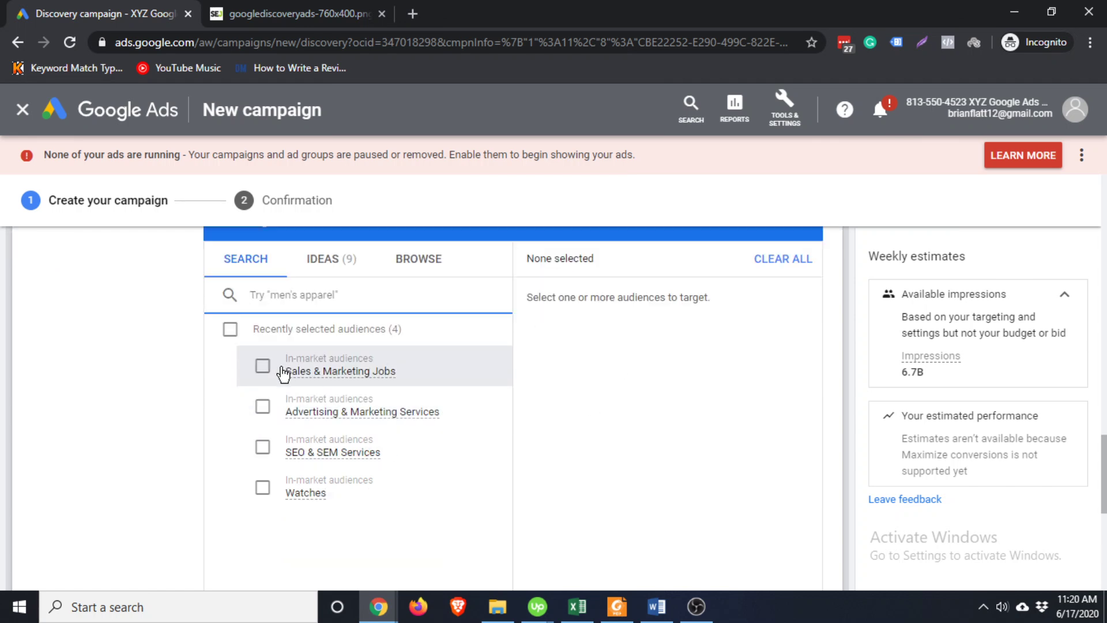
click(252, 366)
Expand the ad group's demographics and review the gender, age, parental status and household income options.
scroll(511, 324, down, 4)
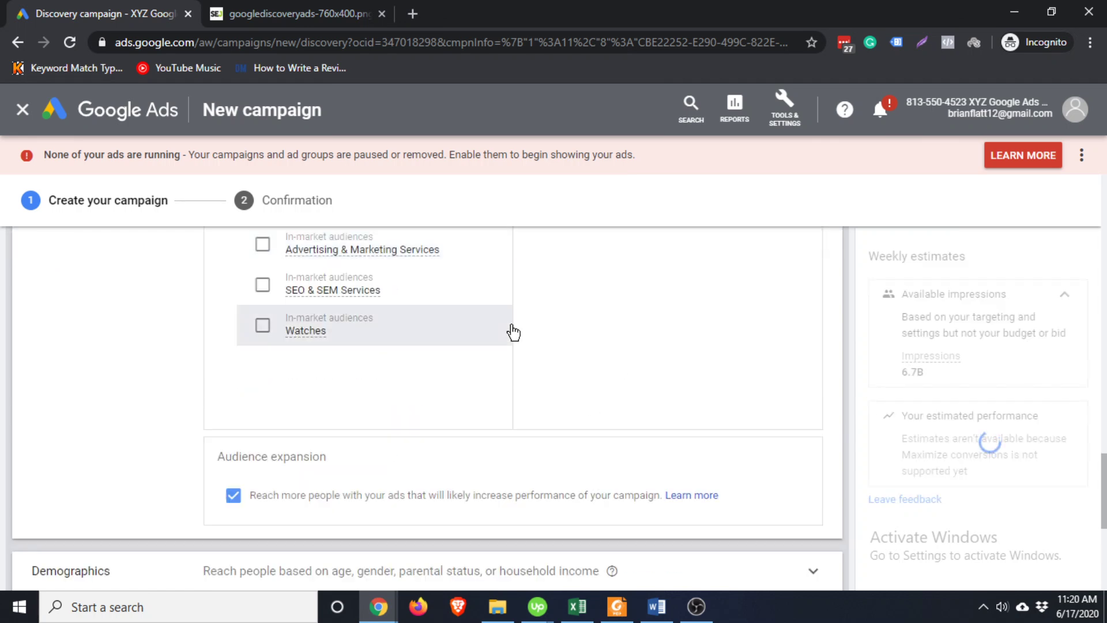
scroll(575, 296, down, 1)
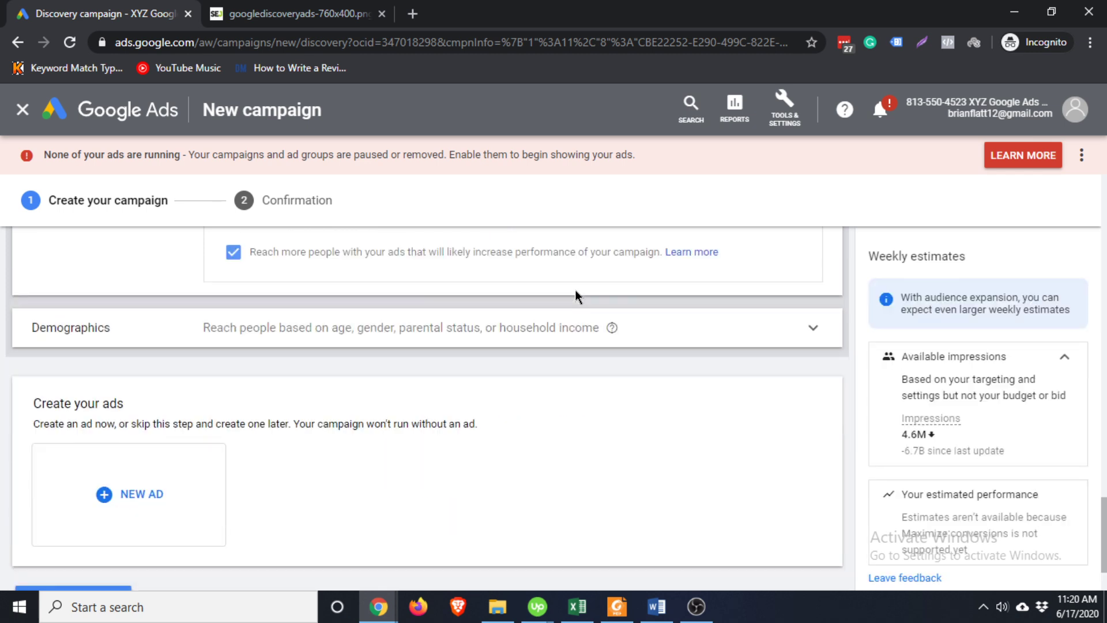
click(312, 341)
scroll(50, 397, down, 2)
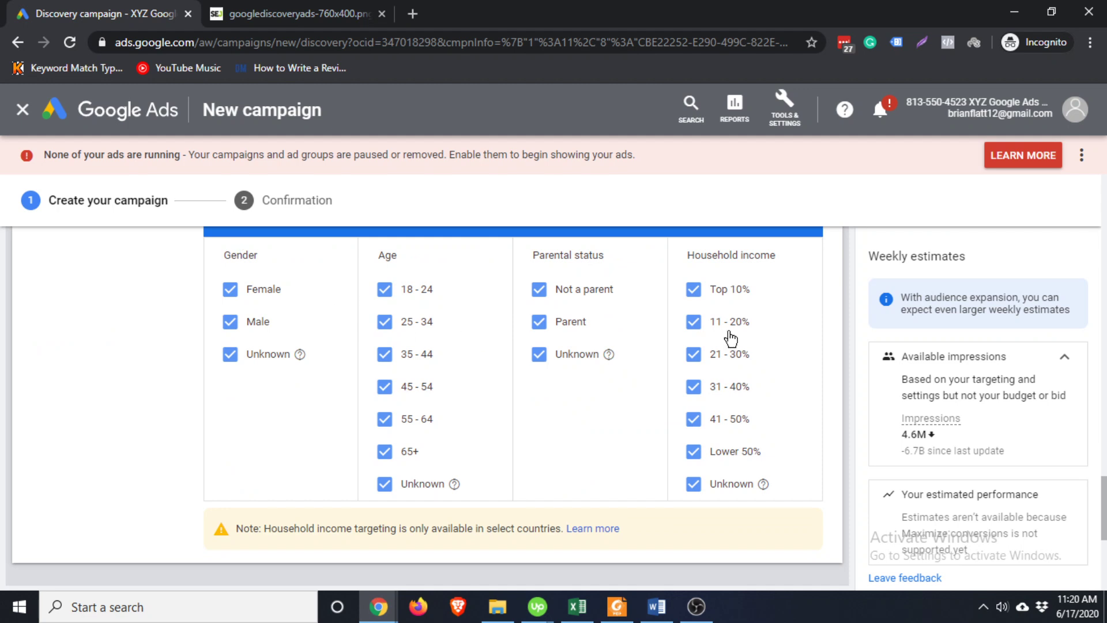
scroll(688, 333, down, 4)
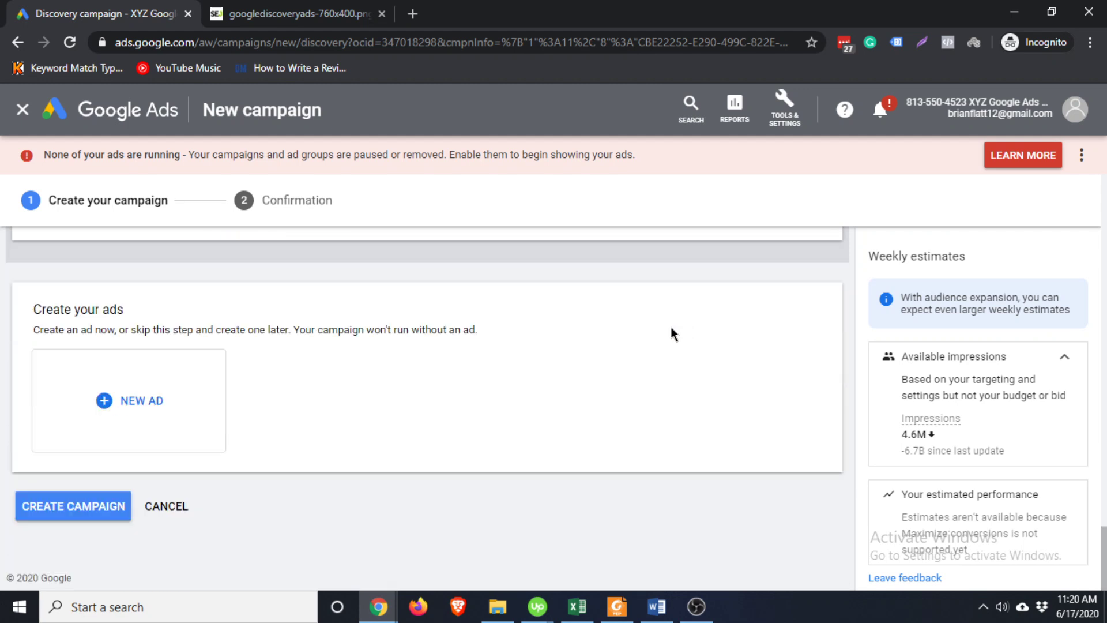
Add a new Discovery Carousel ad to the campaign, checking the sample Discovery ads image in the other browser tab.
click(133, 406)
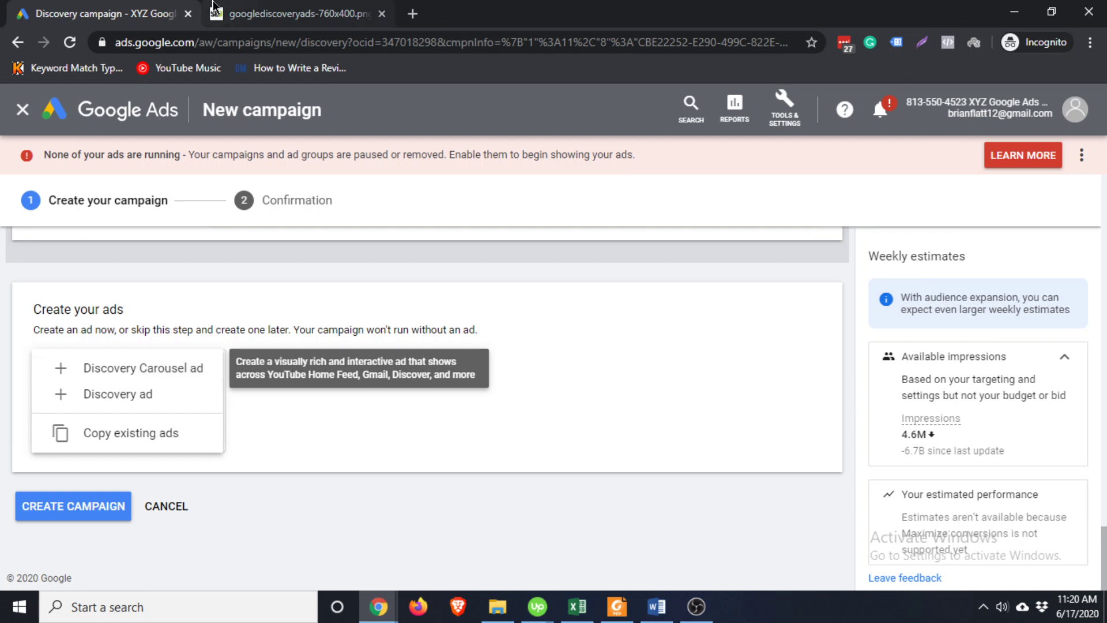
click(243, 14)
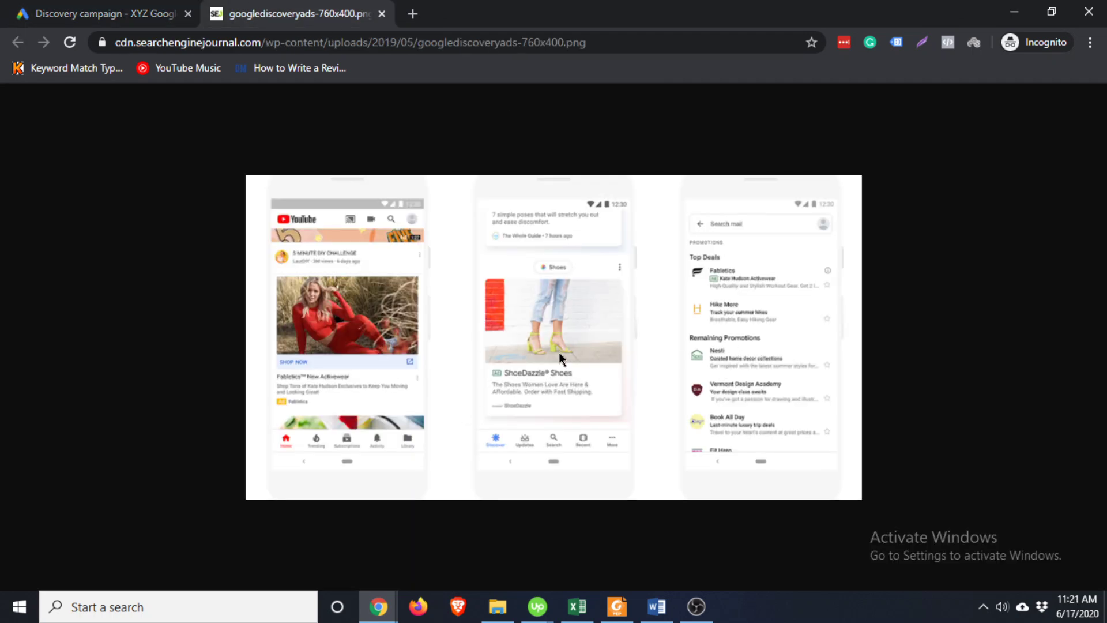
key(ctrl+shift+Tab)
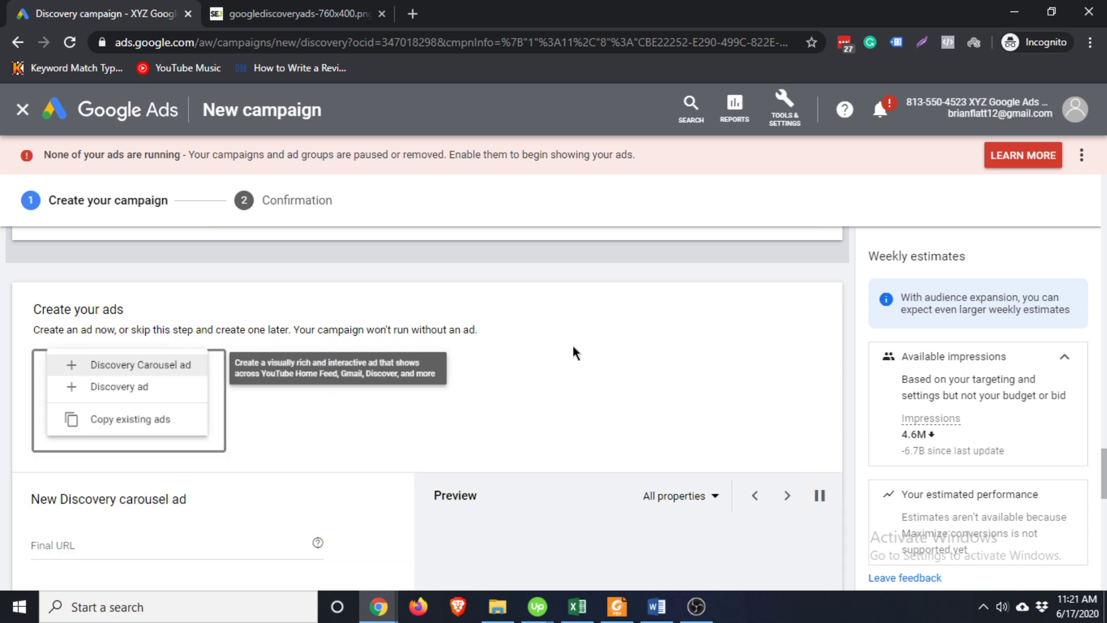
scroll(436, 394, down, 4)
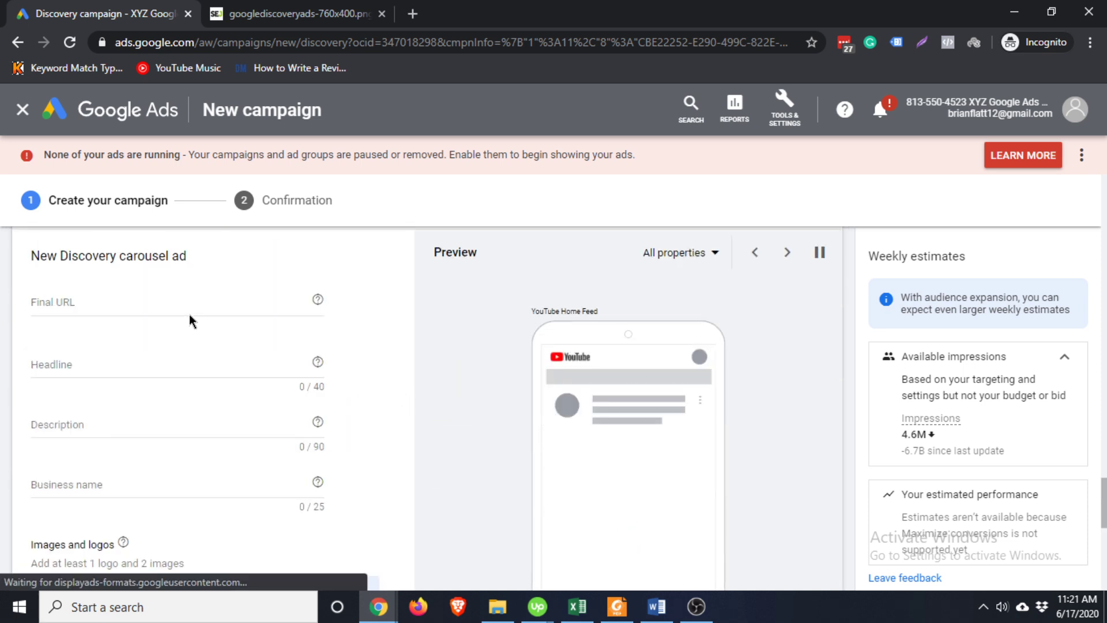
Set the carousel ad's final URL to xyz.com and its headline to "XYZ Services".
click(168, 303)
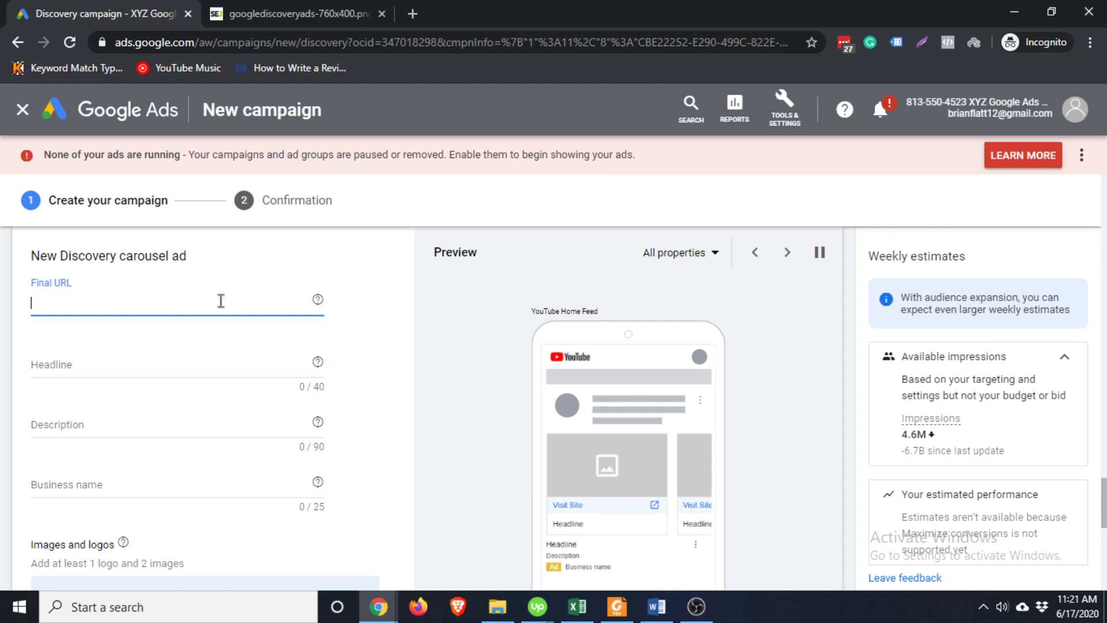
text(xyz.com)
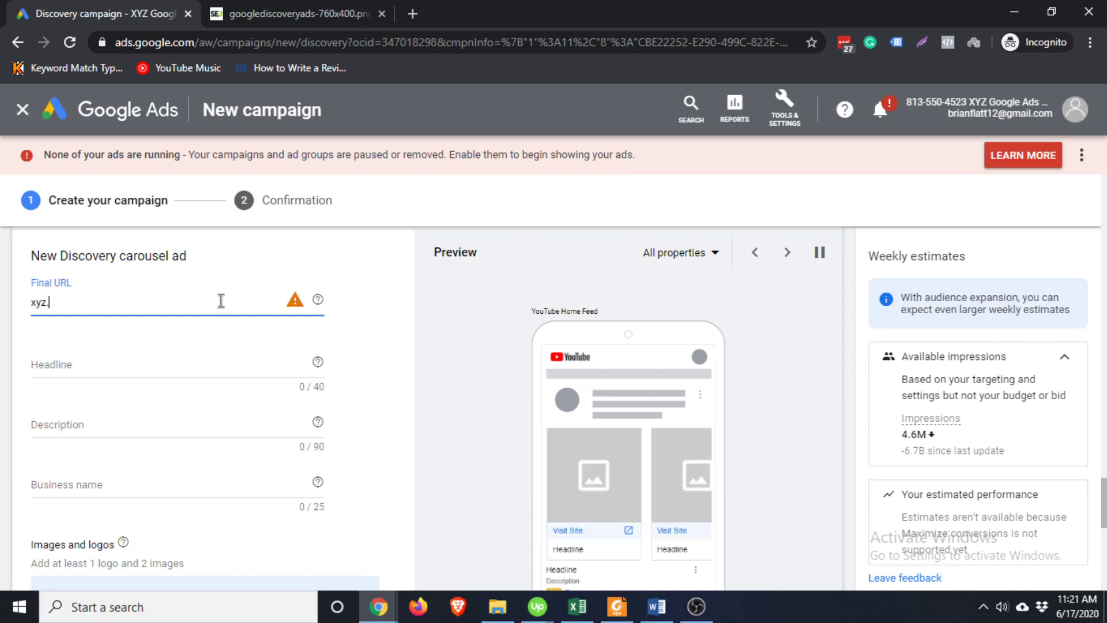
click(158, 362)
text(xYZ Serv)
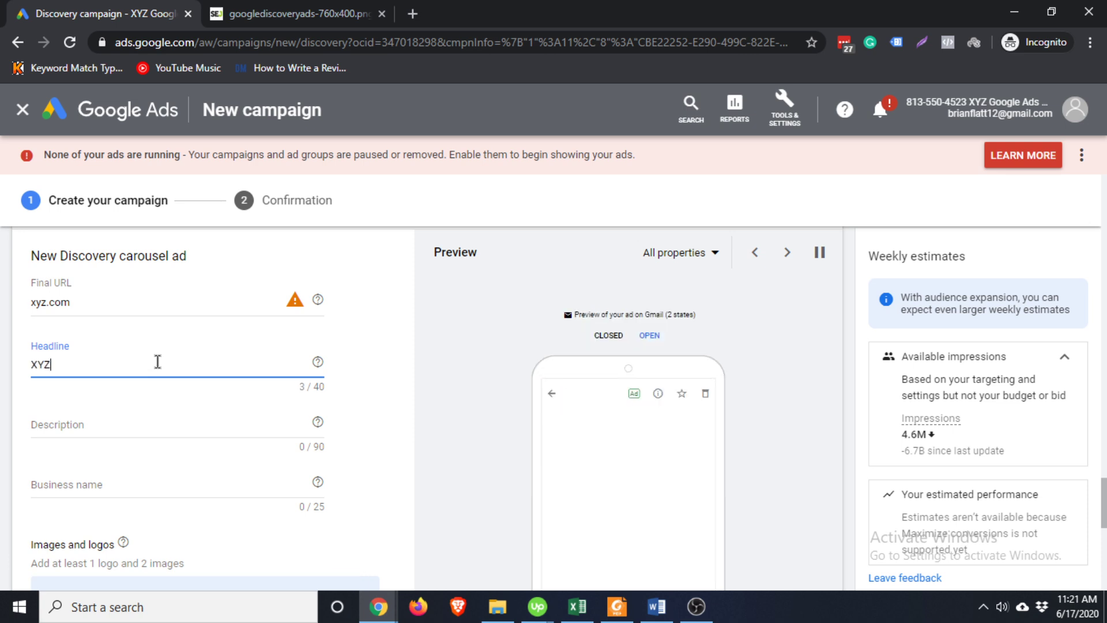
text(ices)
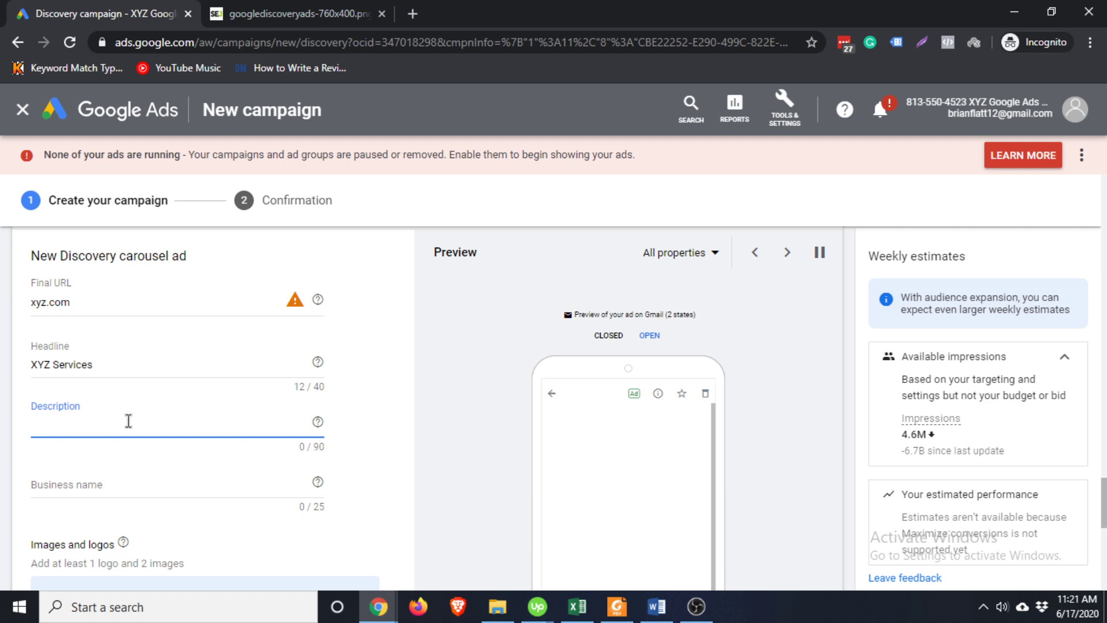
Set the carousel ad's description to "xyzabc" and its business name to "XYZ Ltd.".
text(xyzabc)
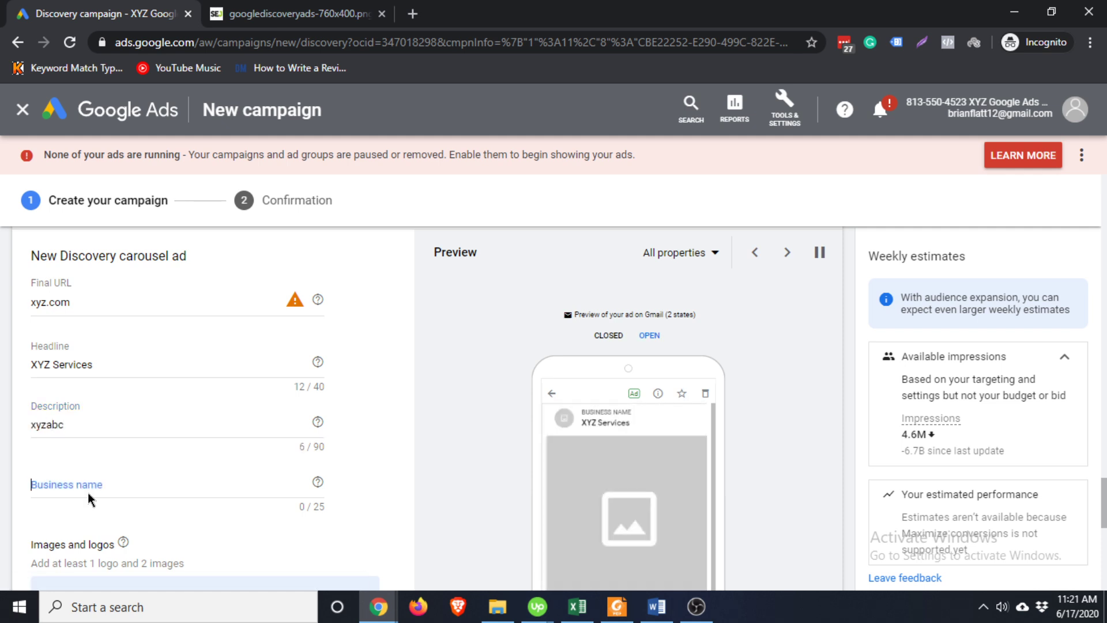
click(87, 484)
text(XYZ)
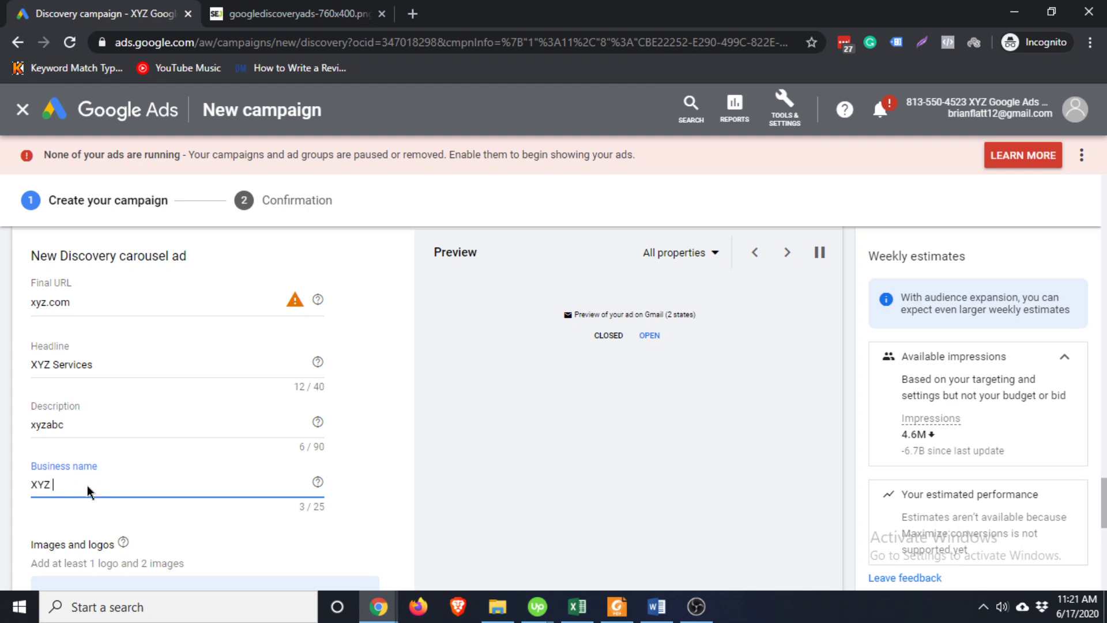
text( Ltd.)
Add the laptop image and the tablet image with the crowd illustration from the xyz.com website scan to the ad, each in two ratios.
scroll(211, 435, down, 4)
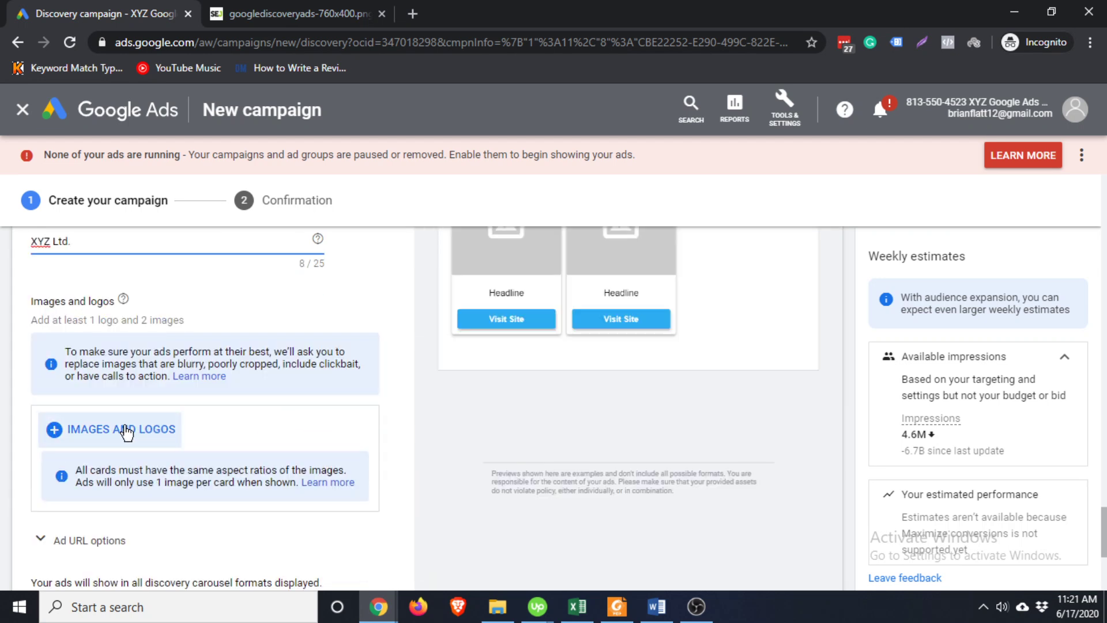
click(133, 431)
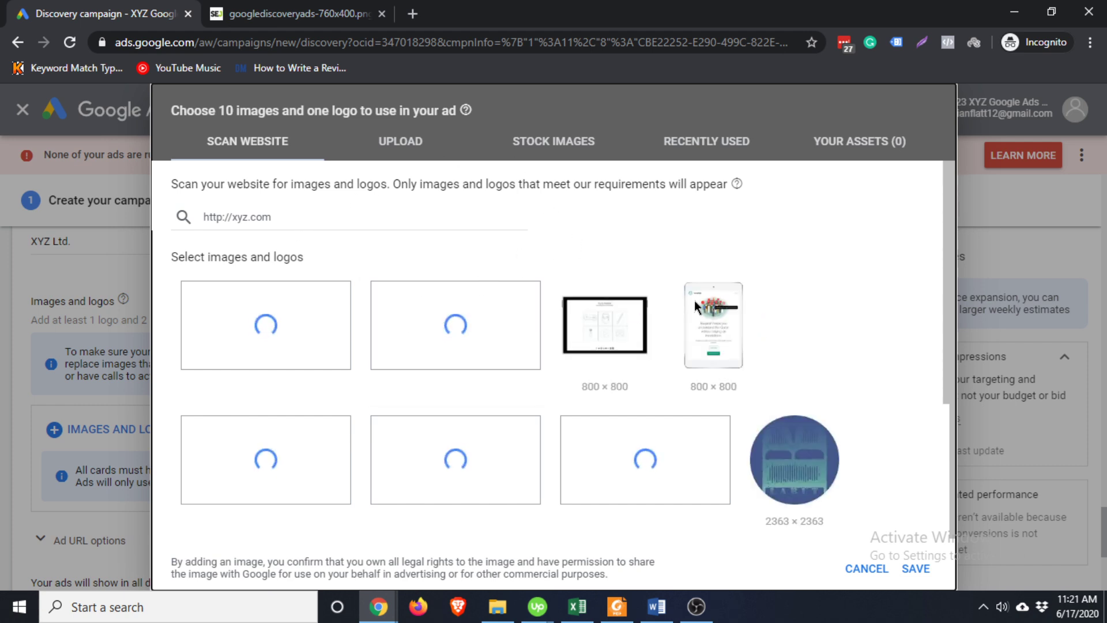
mouse_move(710, 335)
click(600, 344)
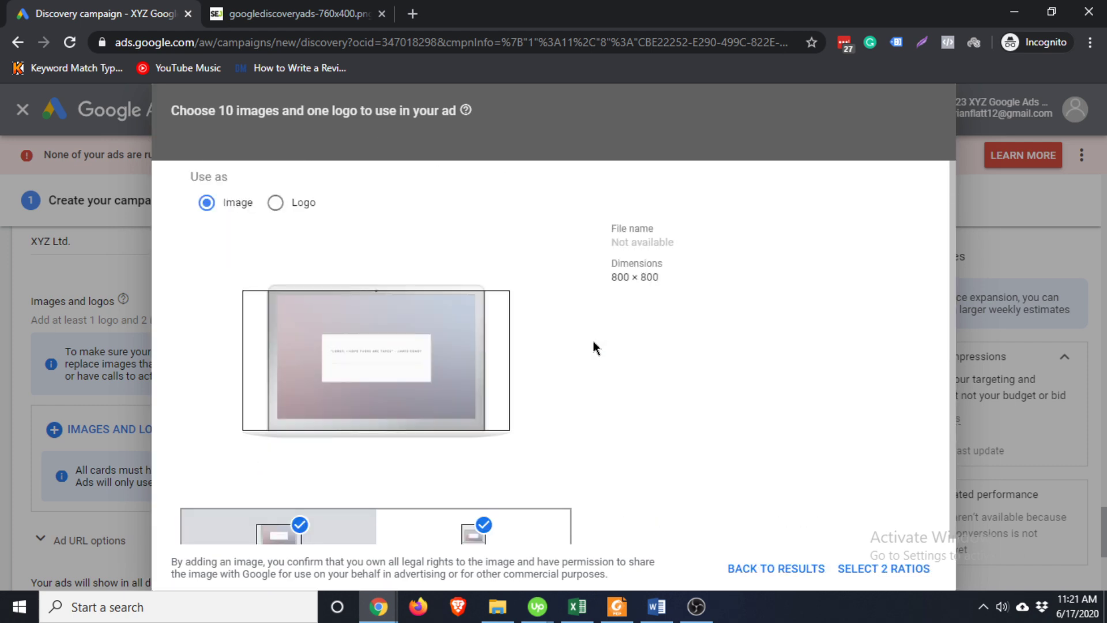
scroll(593, 410, down, 1)
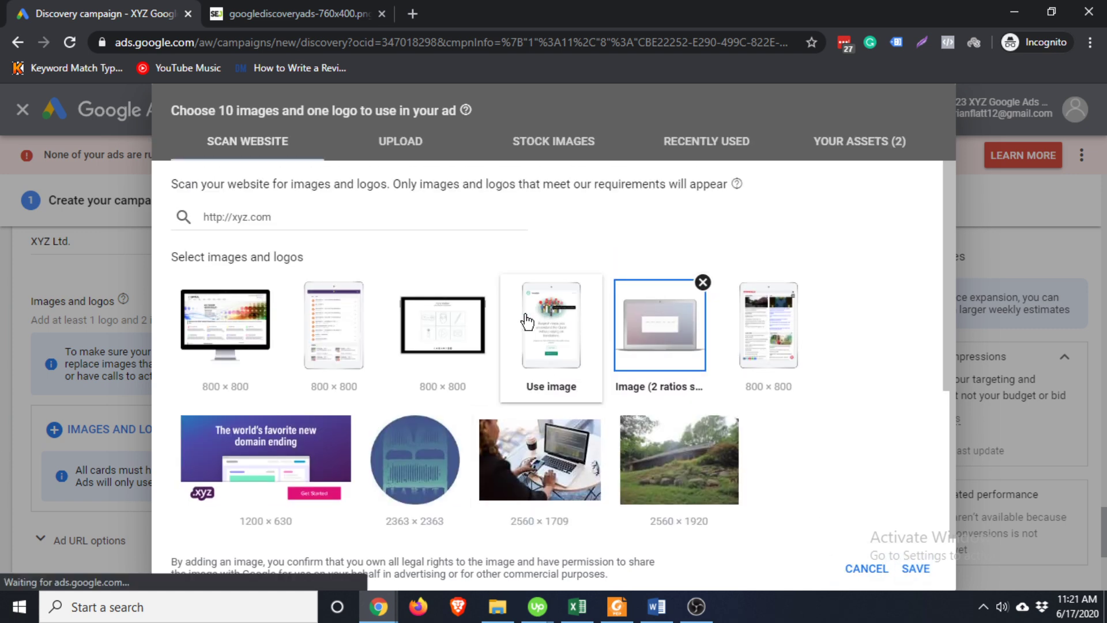
click(553, 335)
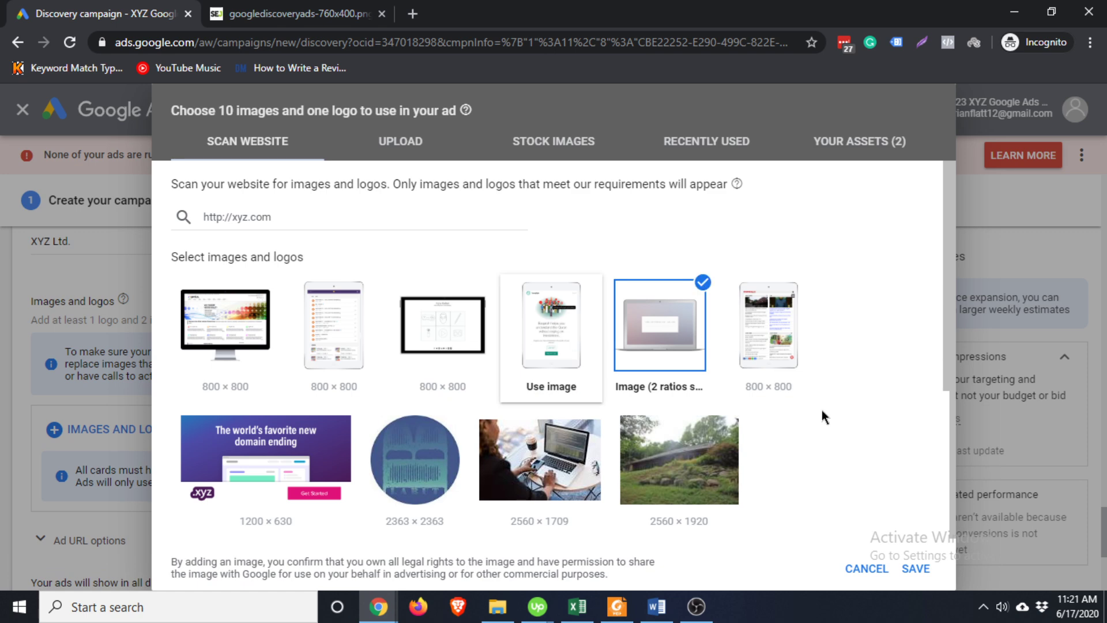
click(873, 568)
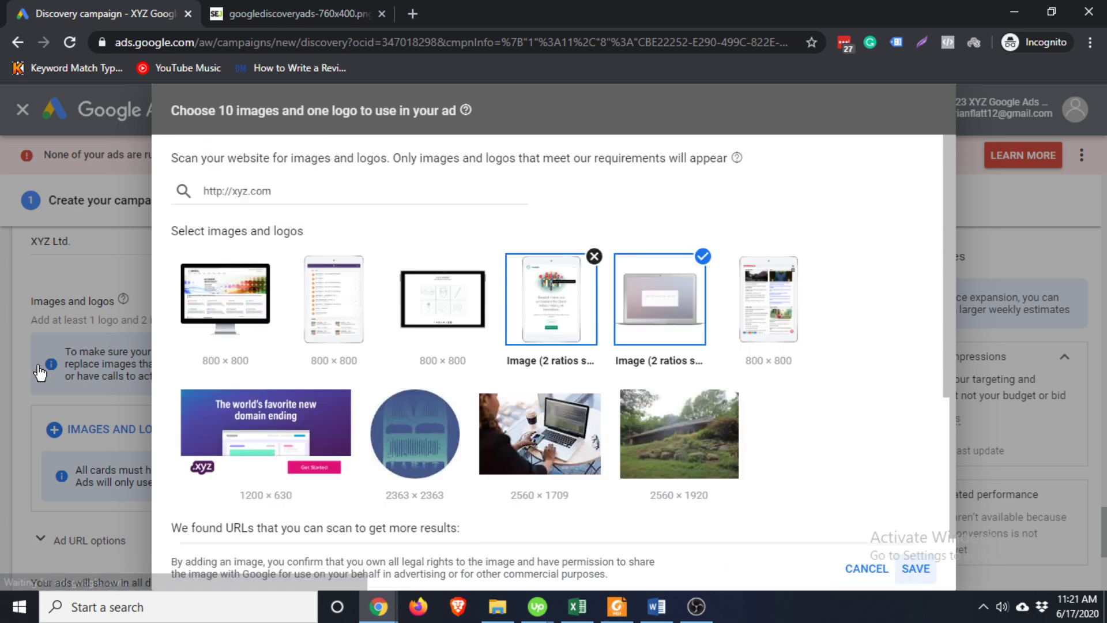
click(916, 569)
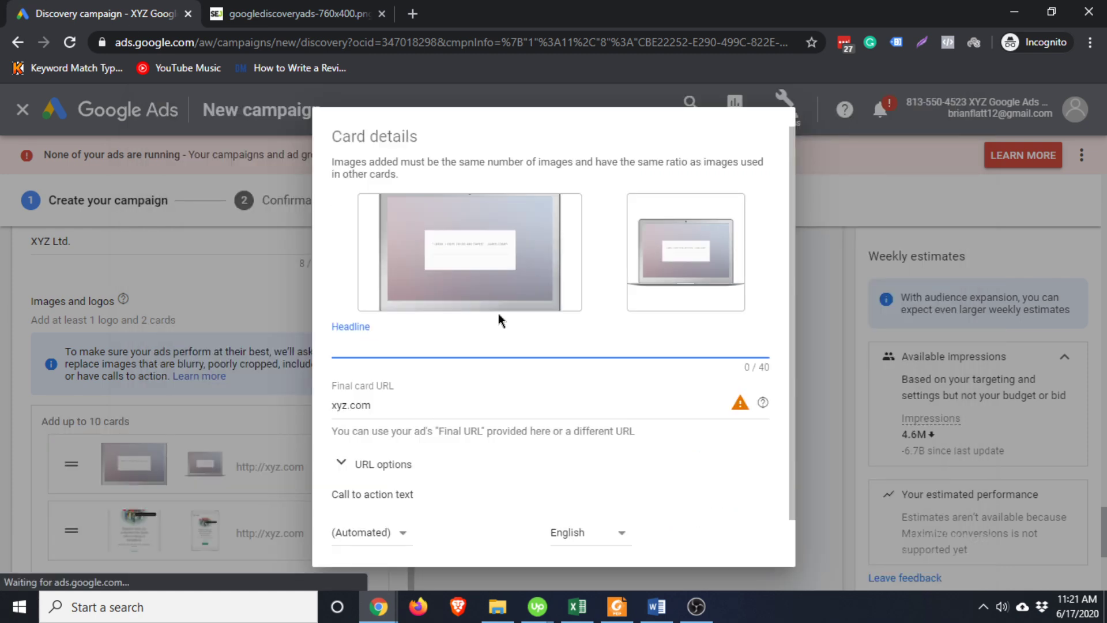
Give the laptop card the headline "ABC" and the tablet card the headline "XYZ", keeping xyz.com as the final card URL.
scroll(712, 502, down, 1)
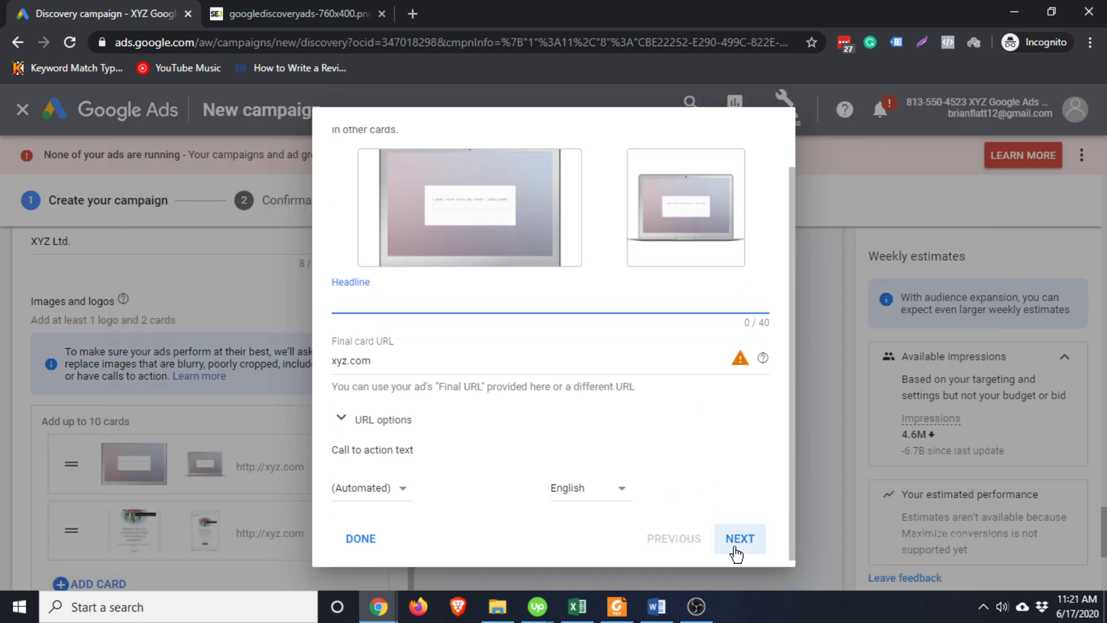
click(663, 538)
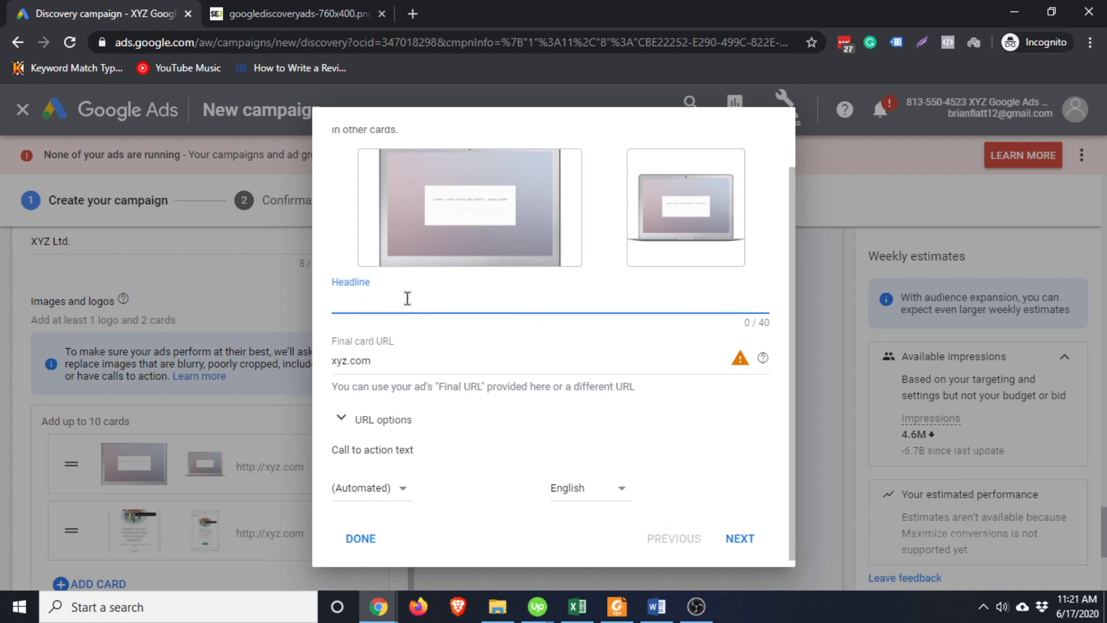
click(366, 362)
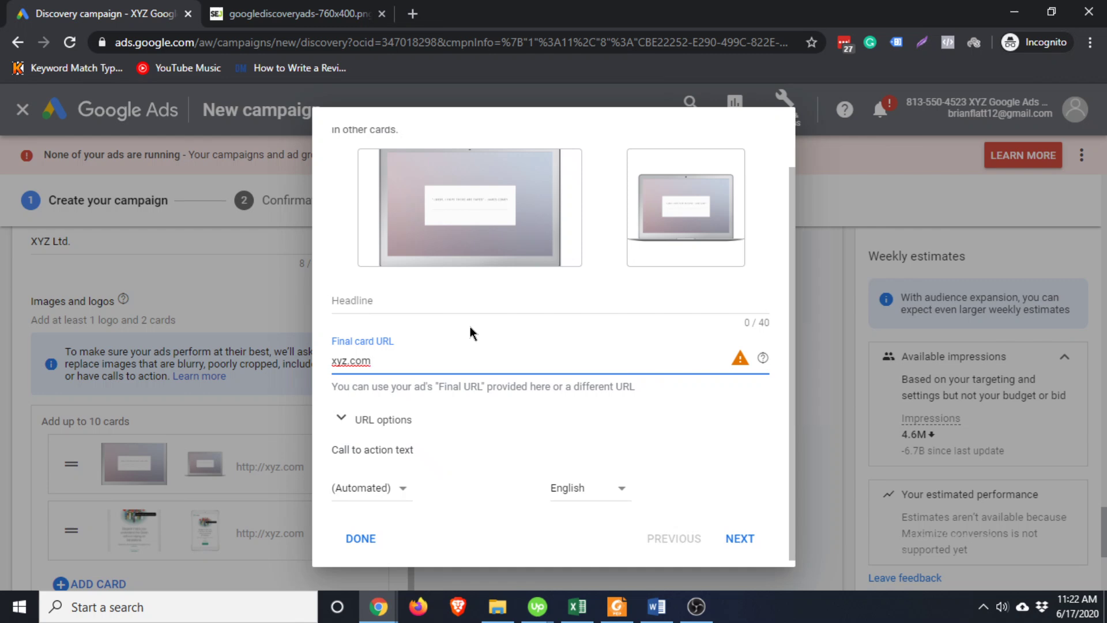
click(403, 299)
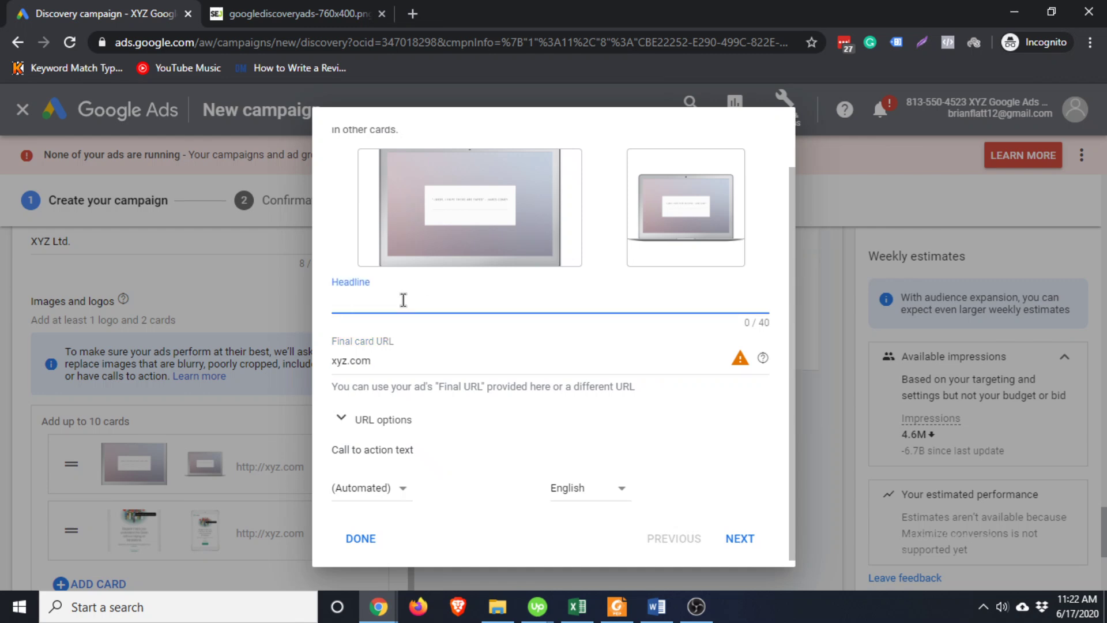
text(ABC)
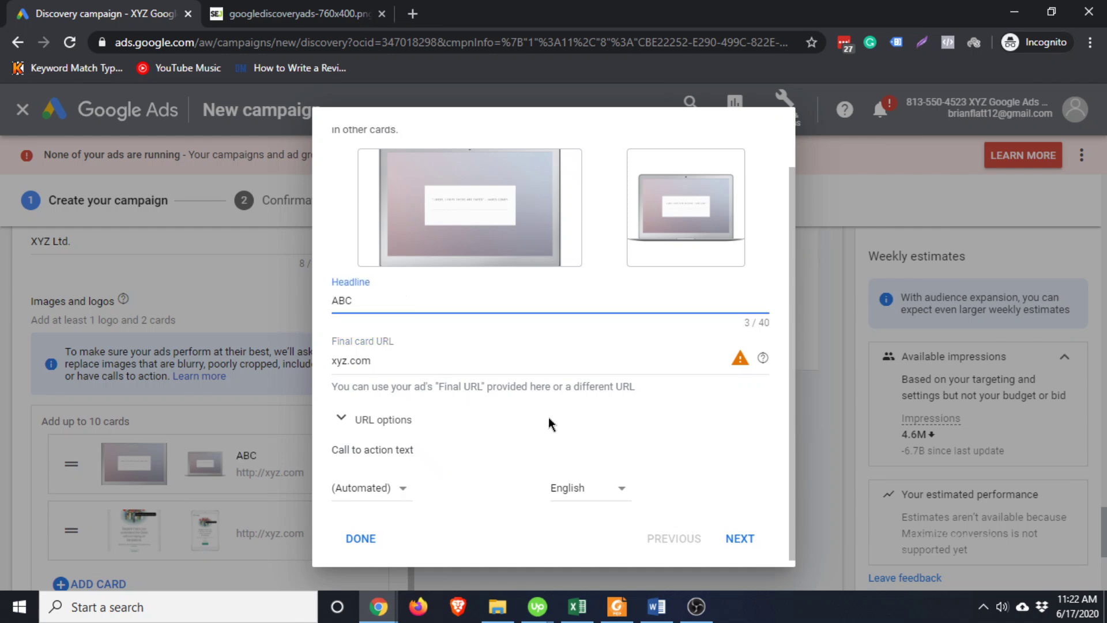
click(740, 538)
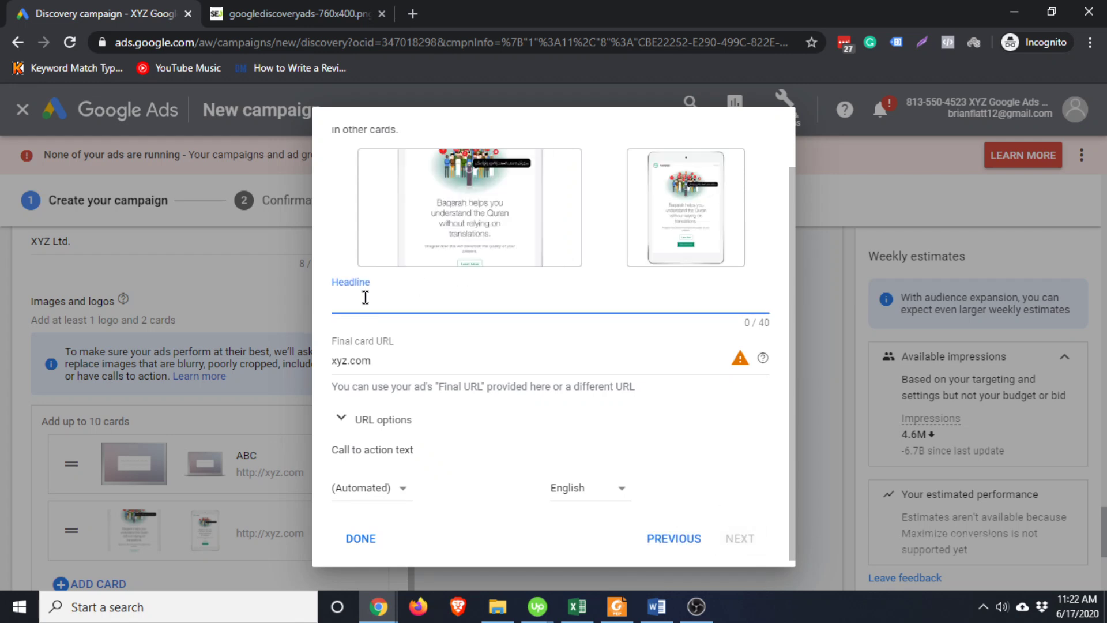
text(XYZ)
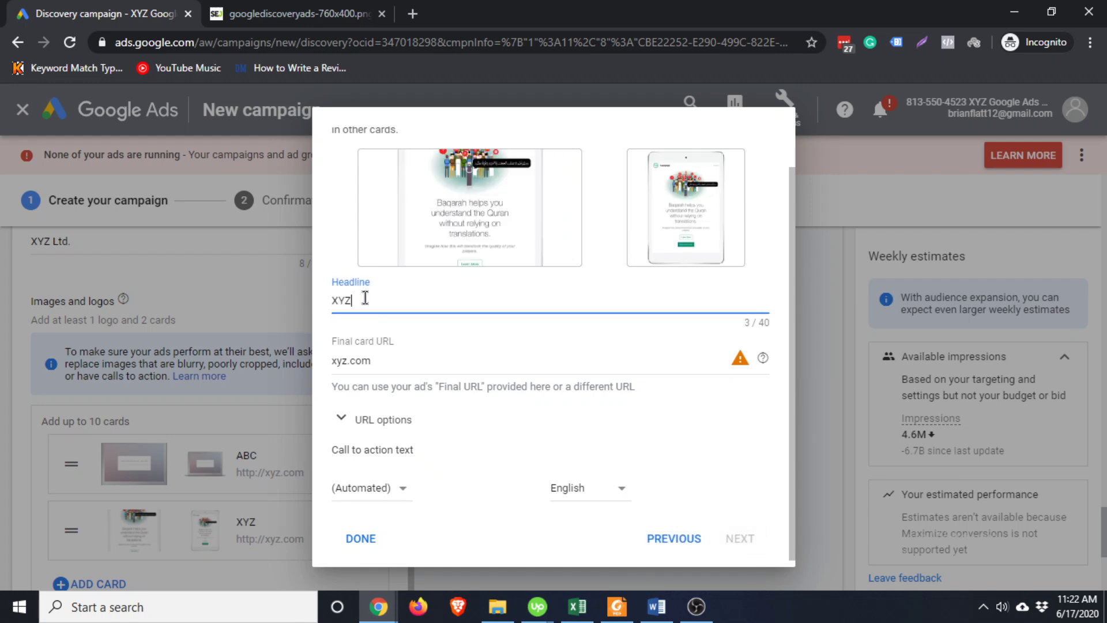
click(357, 545)
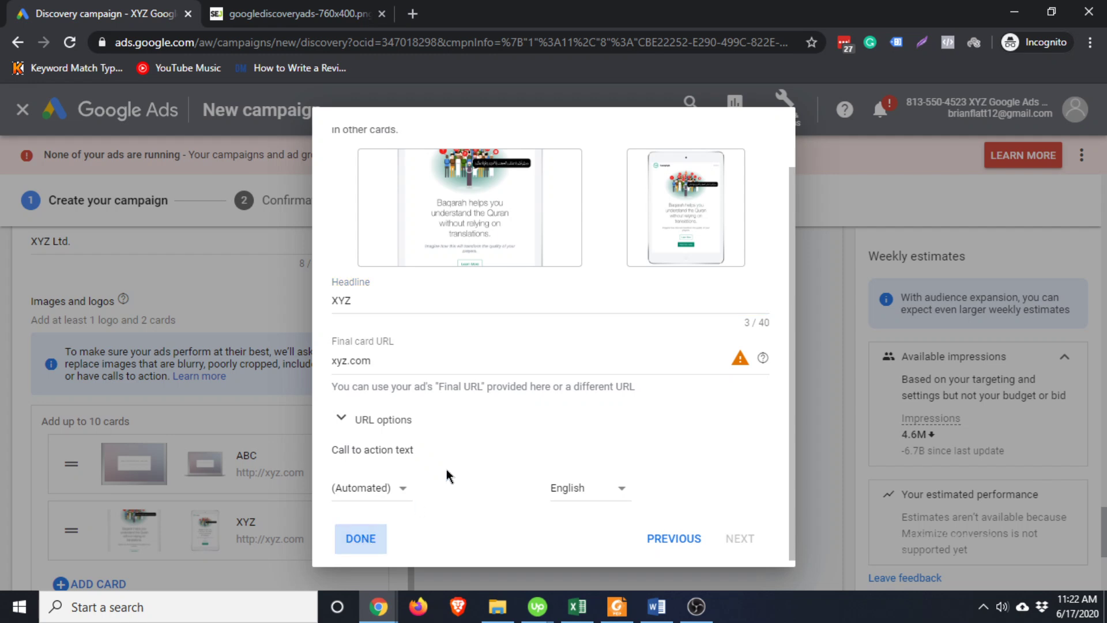
Restrict the carousel ad preview to Gmail and examine how the cards look in its open and closed states.
scroll(657, 387, up, 3)
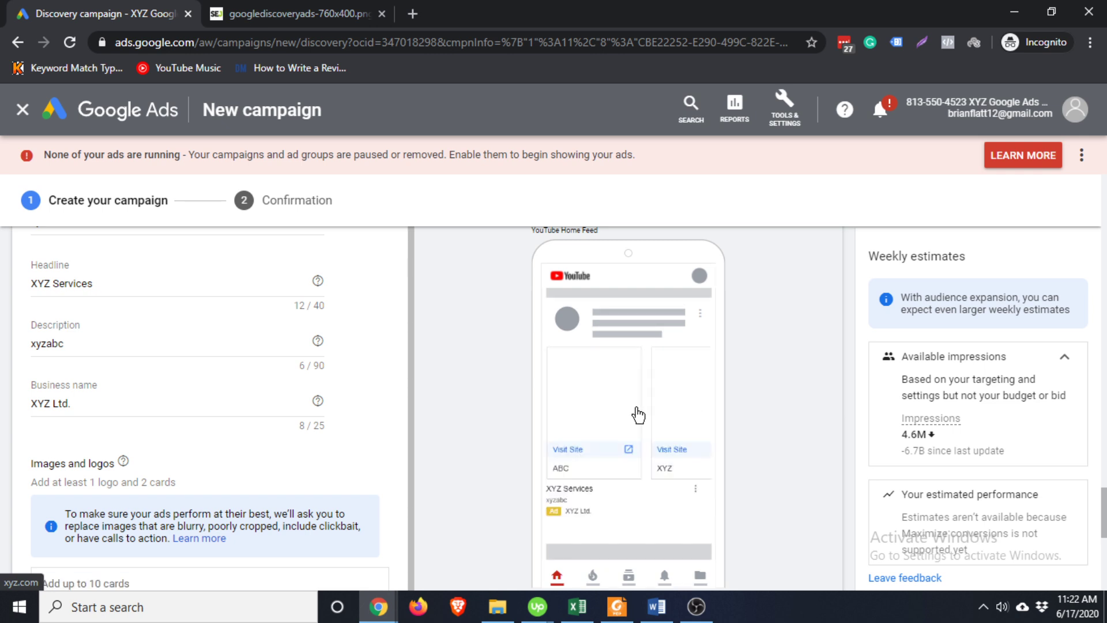
scroll(715, 403, up, 4)
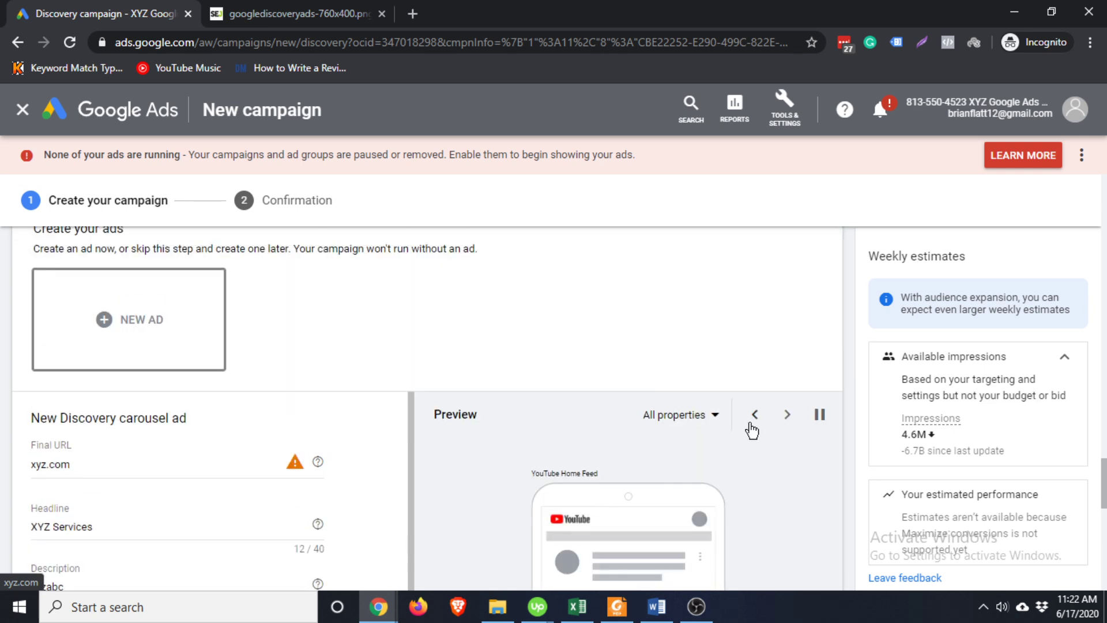
click(716, 415)
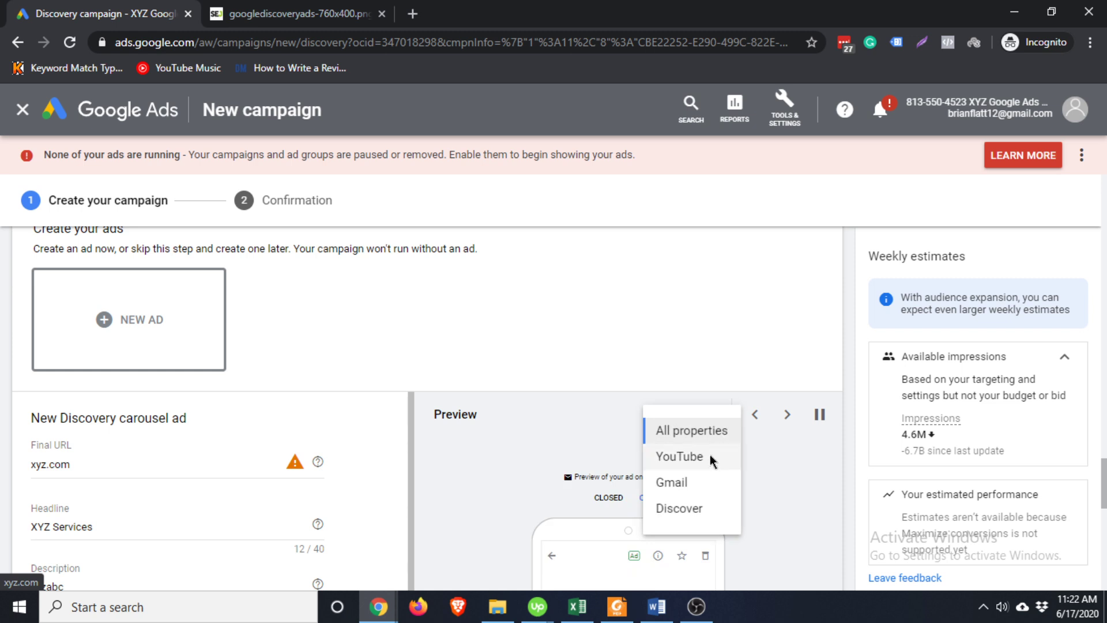
click(702, 483)
scroll(795, 445, down, 3)
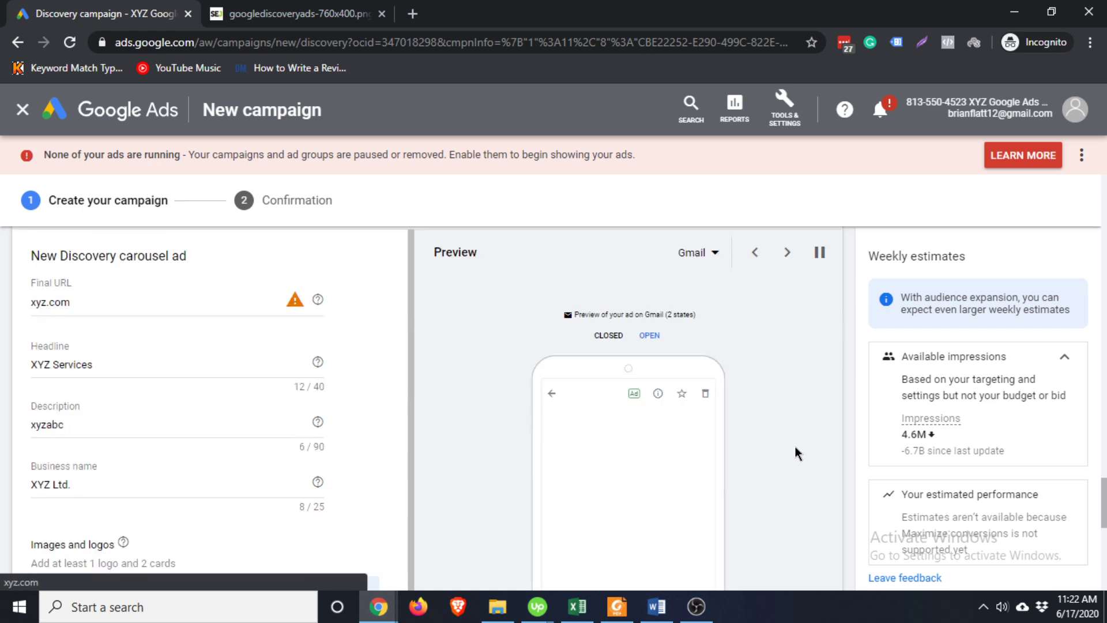
scroll(794, 446, down, 2)
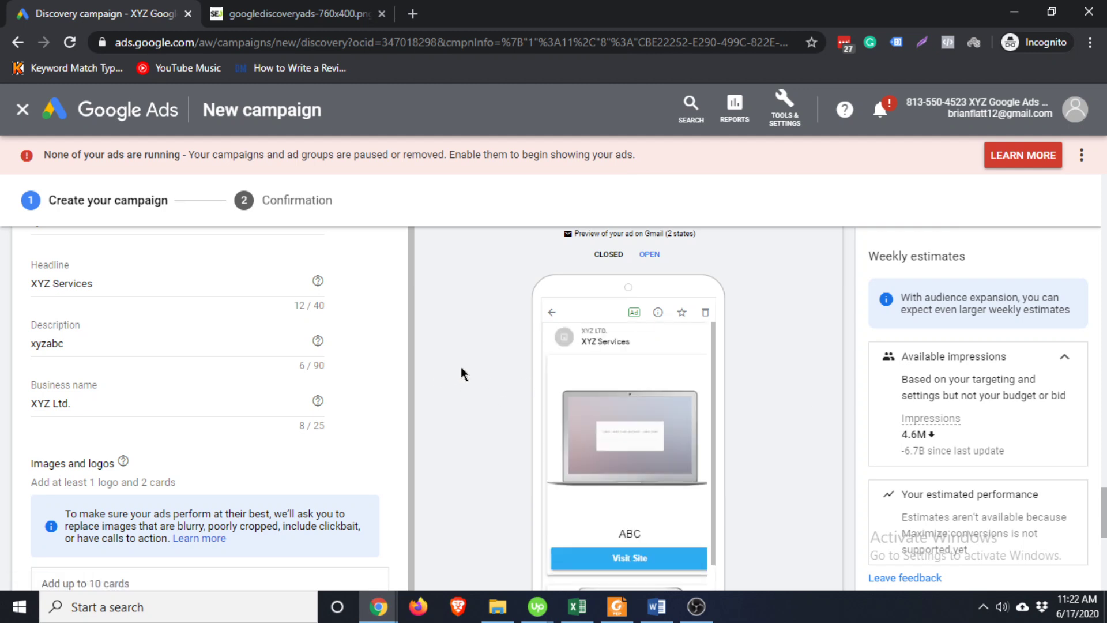
scroll(462, 367, up, 4)
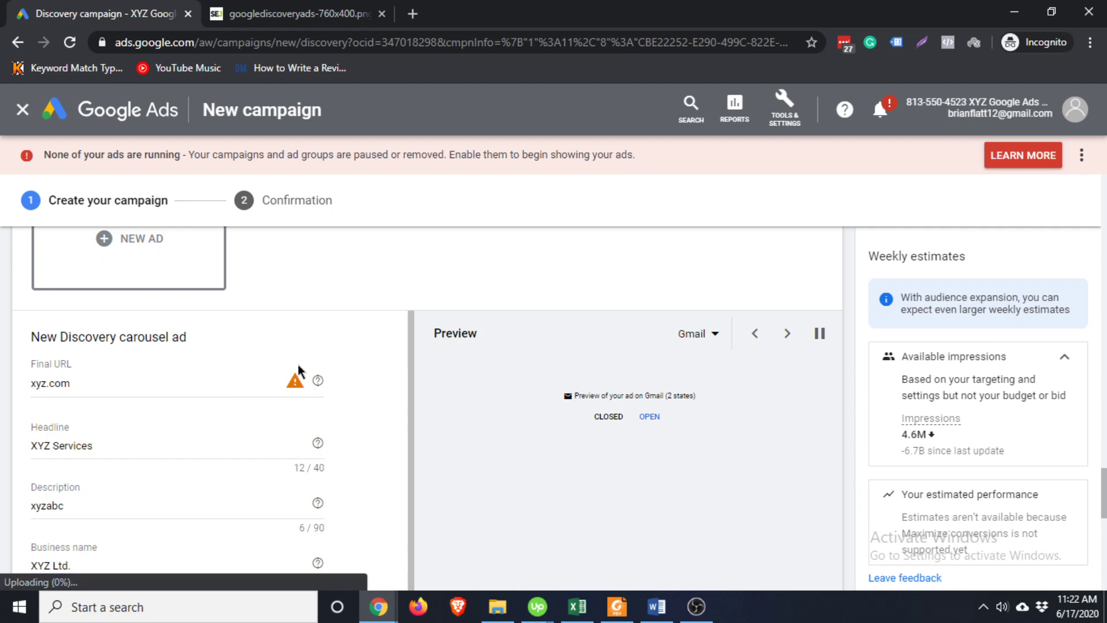
scroll(297, 367, up, 2)
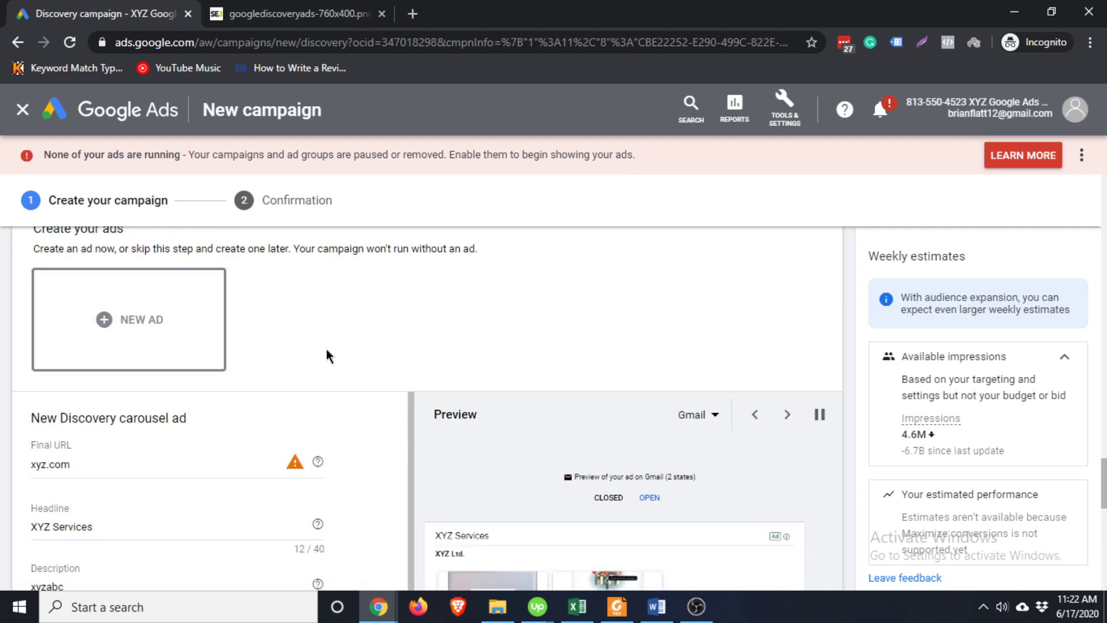
Review the remaining ad options, the audience expansion setting and the targeted demographics of the new campaign.
scroll(325, 401, down, 12)
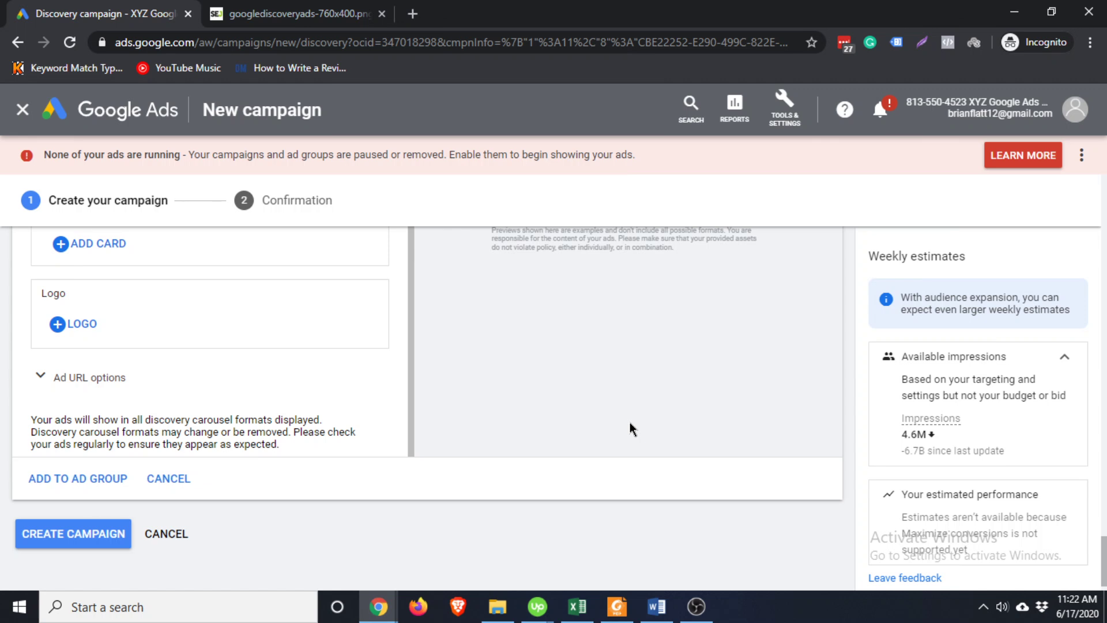
scroll(628, 421, up, 10)
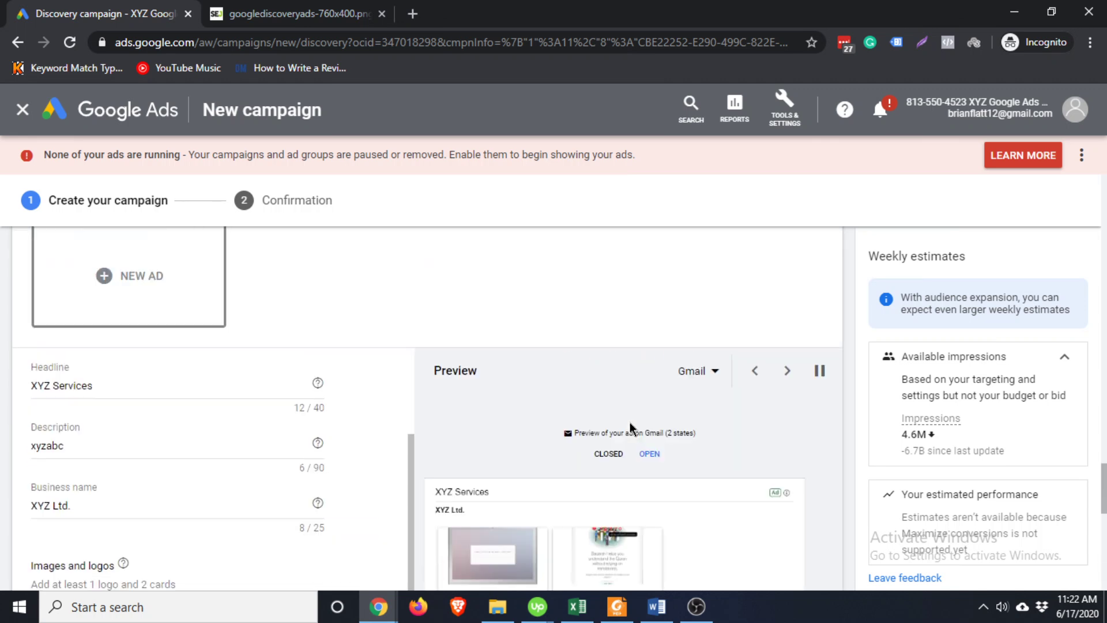
scroll(587, 397, up, 5)
scroll(593, 426, up, 5)
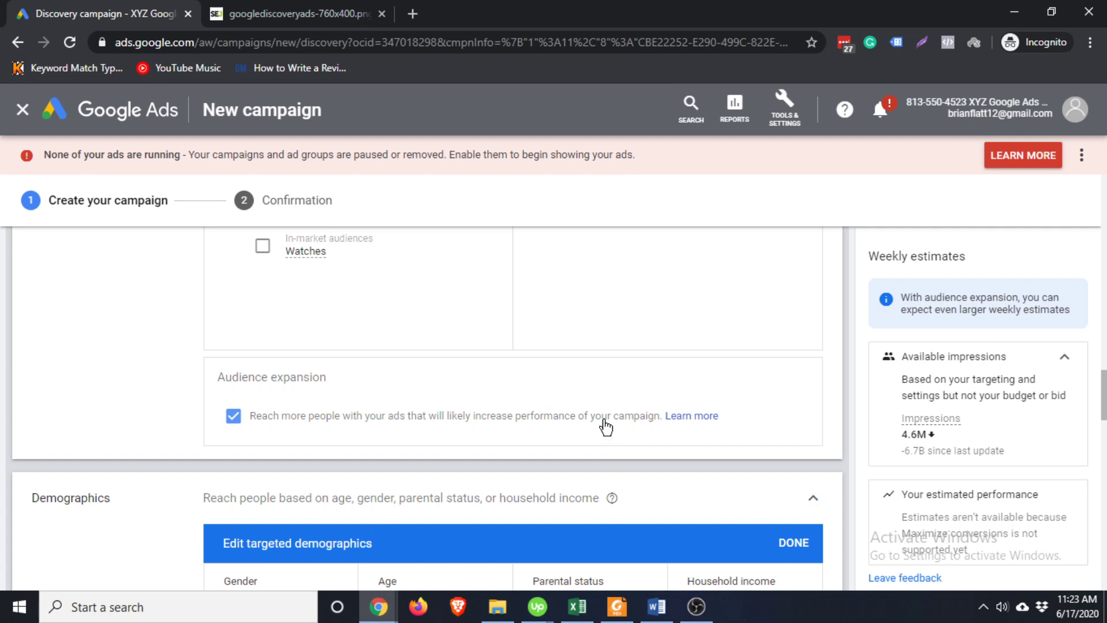
scroll(605, 427, down, 5)
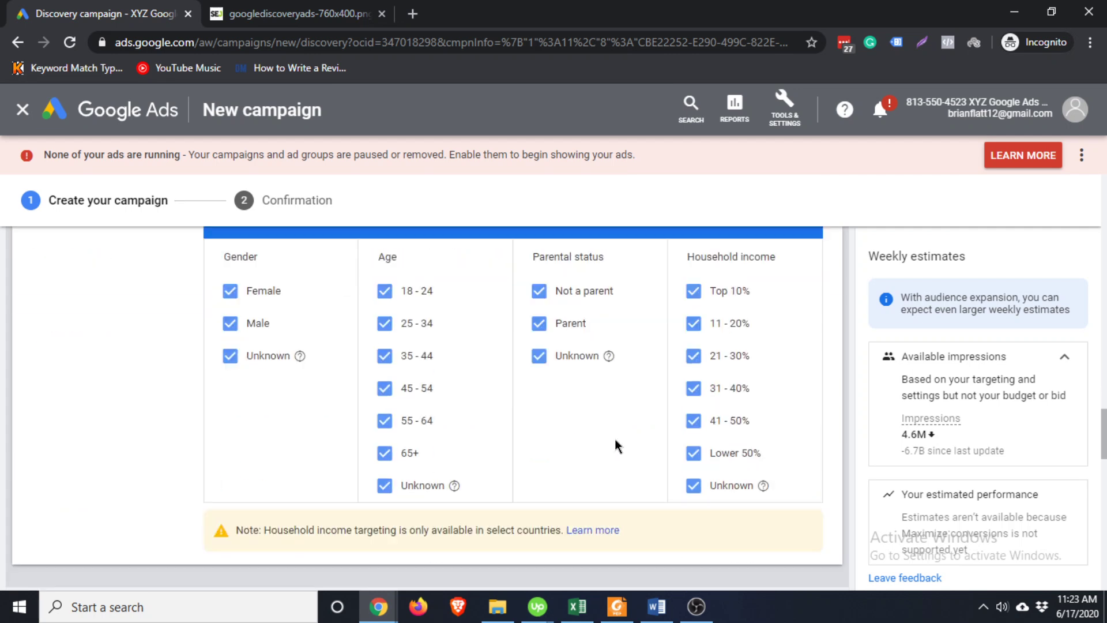